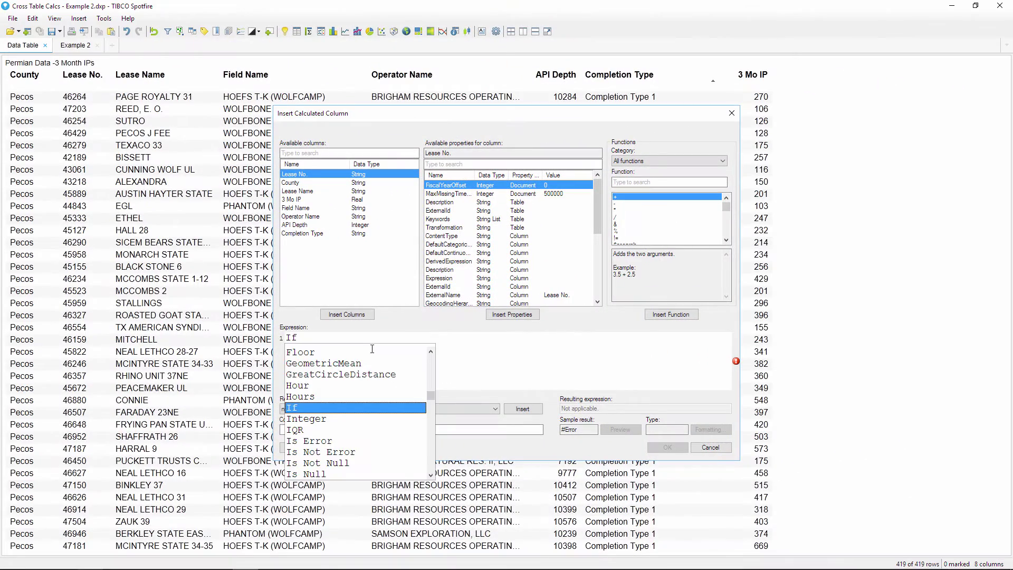
Step: Build an If expression testing whether Completion Type = "Completion Type 1"
key(Return)
click(302, 233)
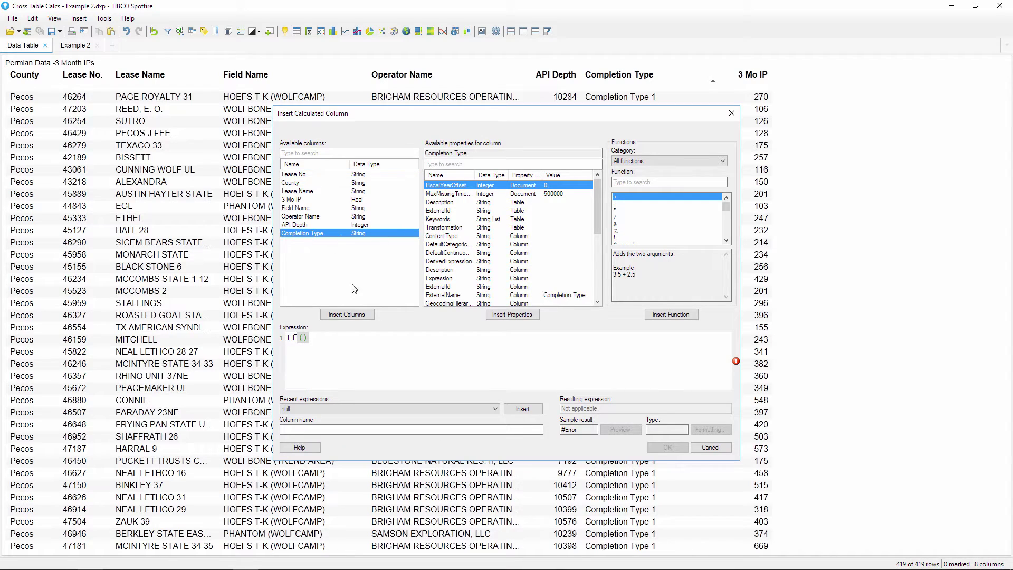
click(356, 314)
text(= "Completion T)
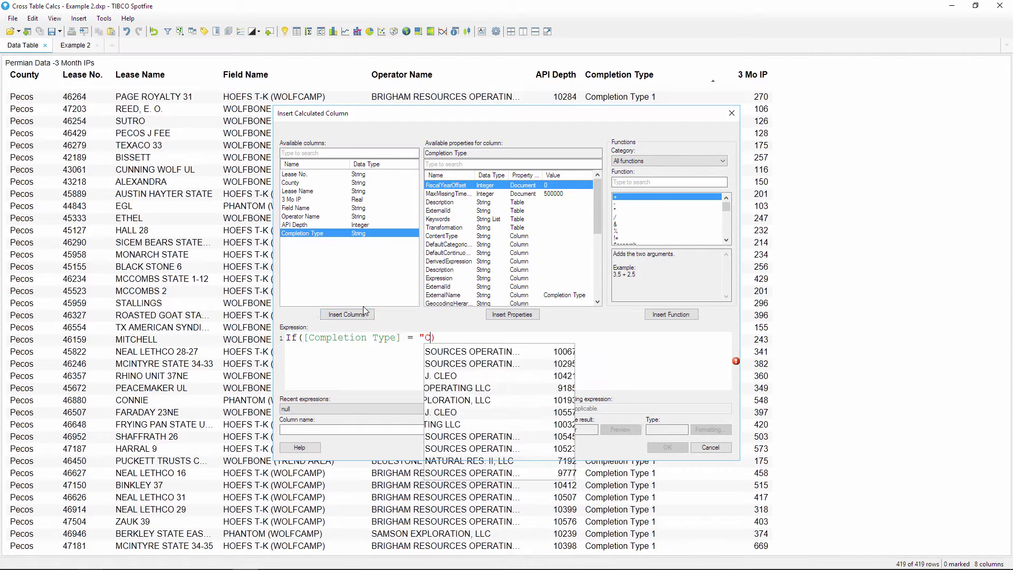
text(ype 1)
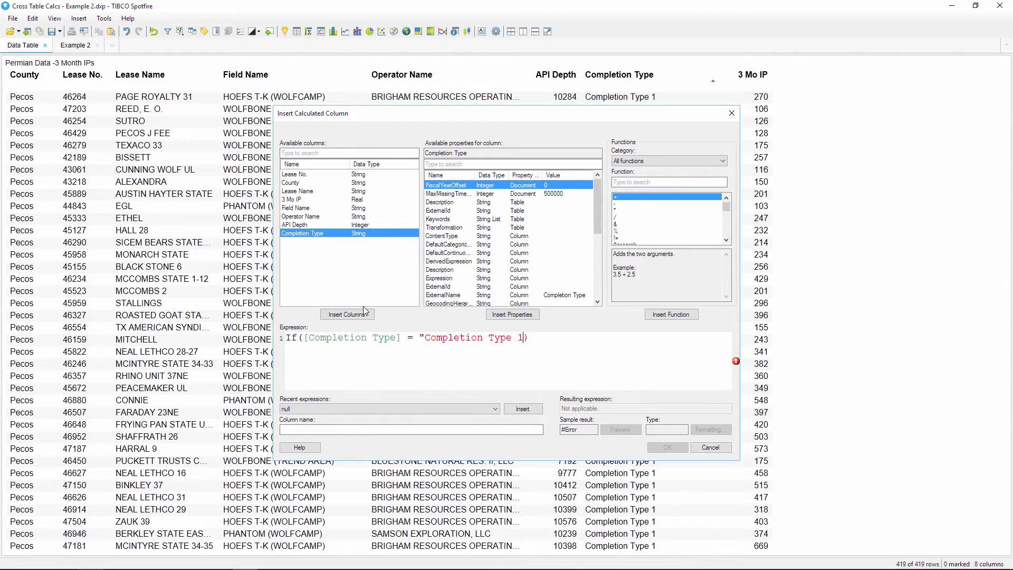
Step: Close the formula's quote, set the second selector to Type 1, then Type 2, and try the first selector
text(")
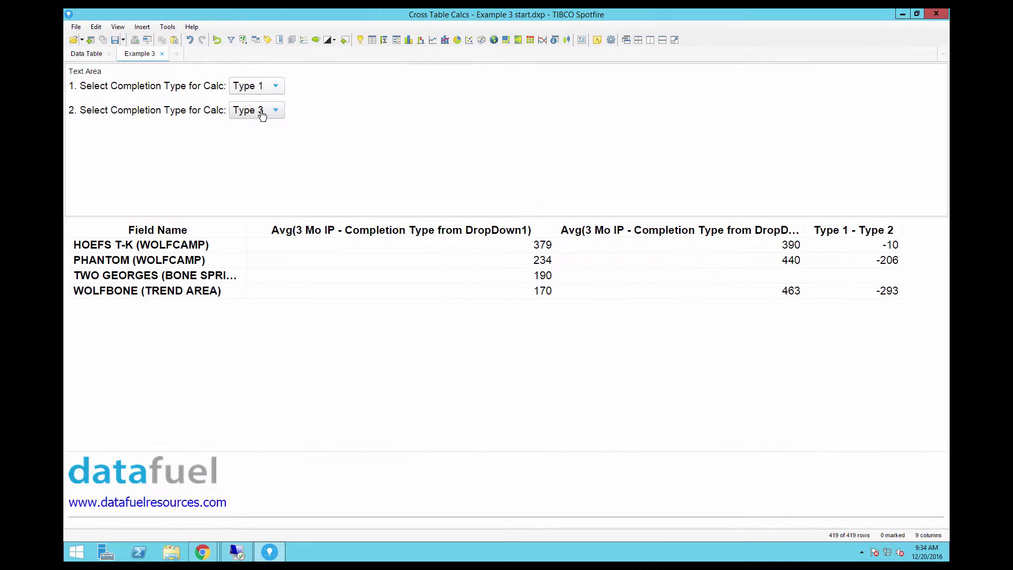
click(263, 115)
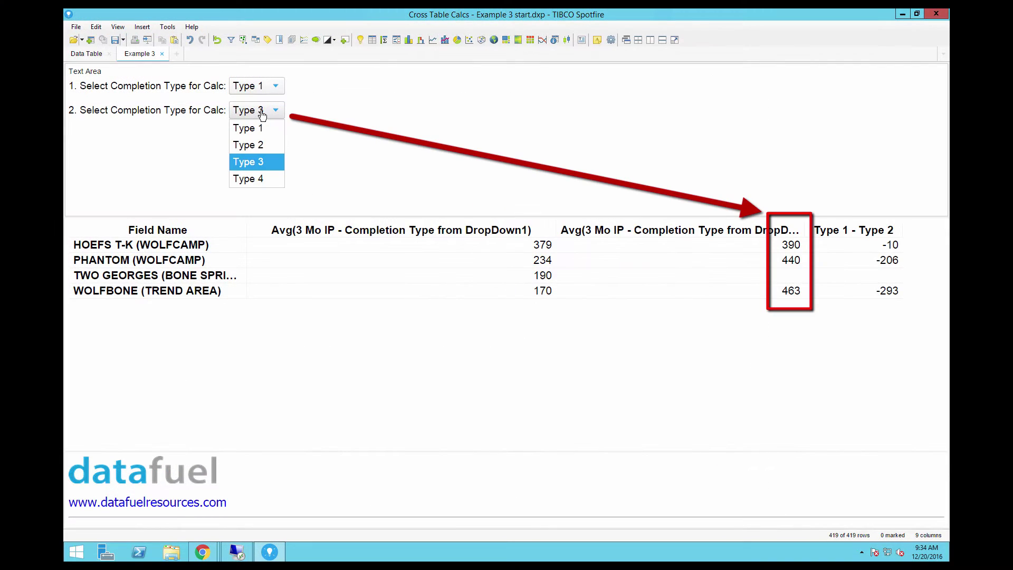
click(264, 128)
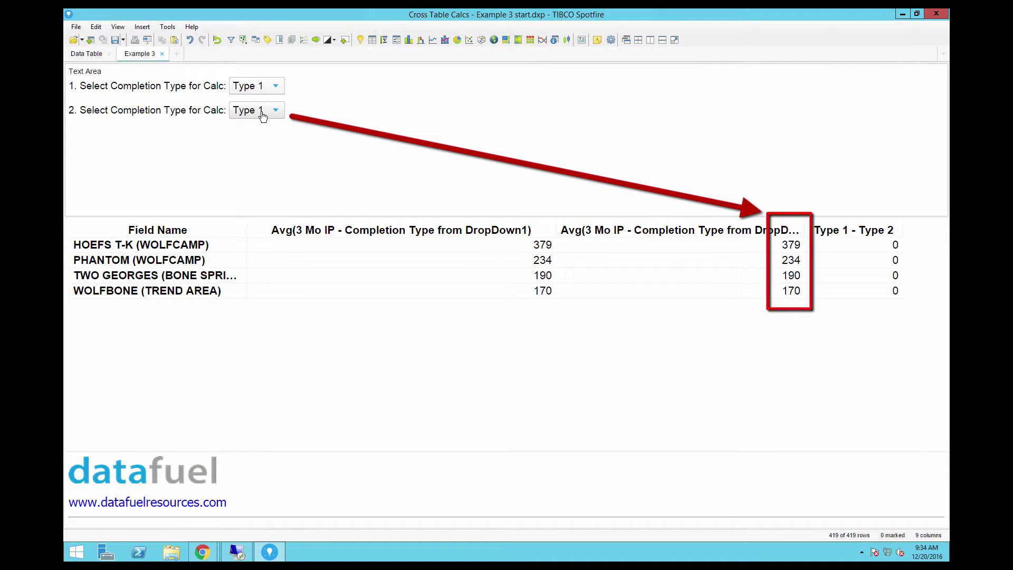
click(262, 115)
click(258, 142)
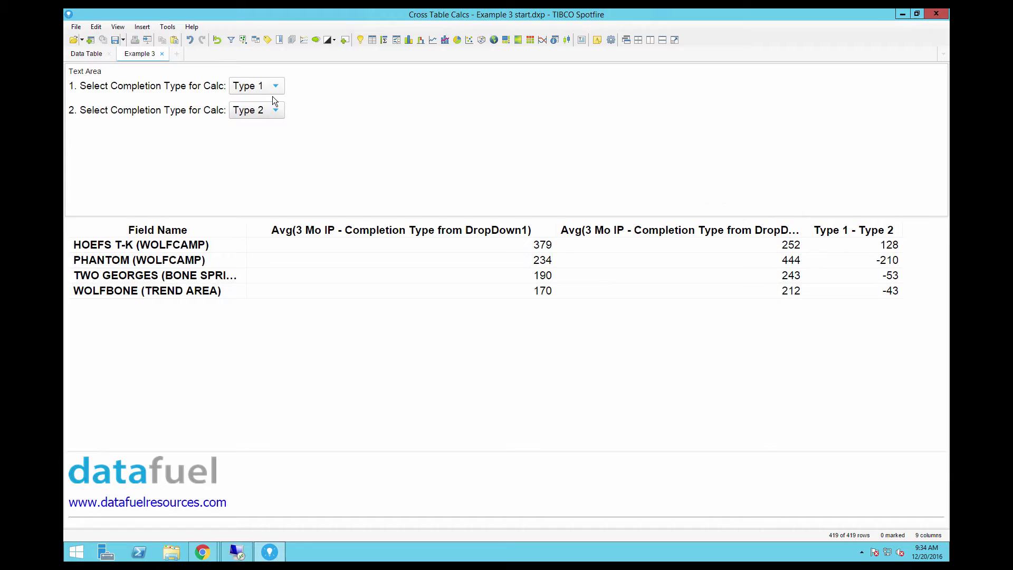
click(272, 92)
click(275, 153)
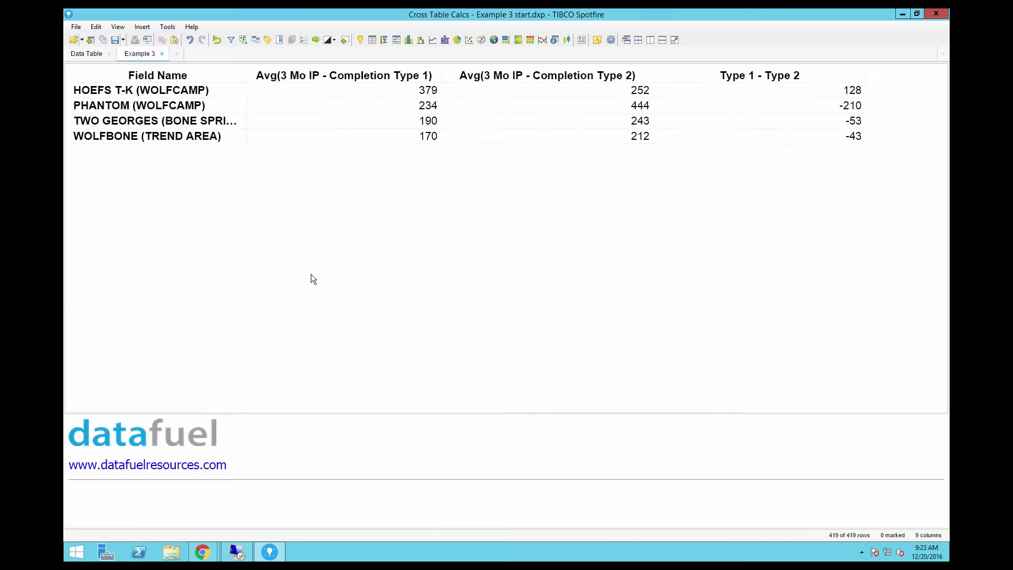
Step: Go to the Data Table page and scroll over to the 3 Mo IP columns
click(85, 53)
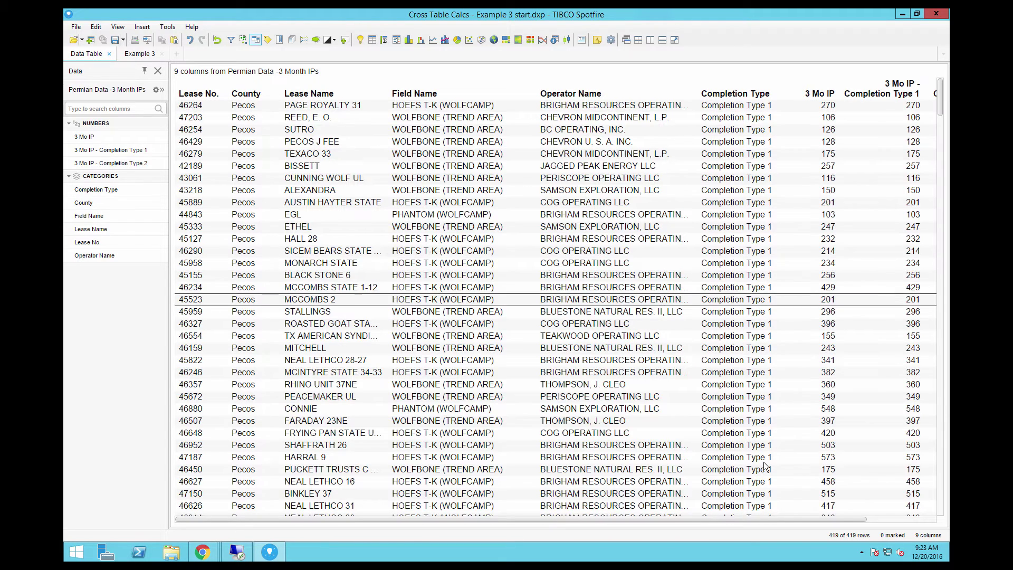
drag(795, 521, 873, 527)
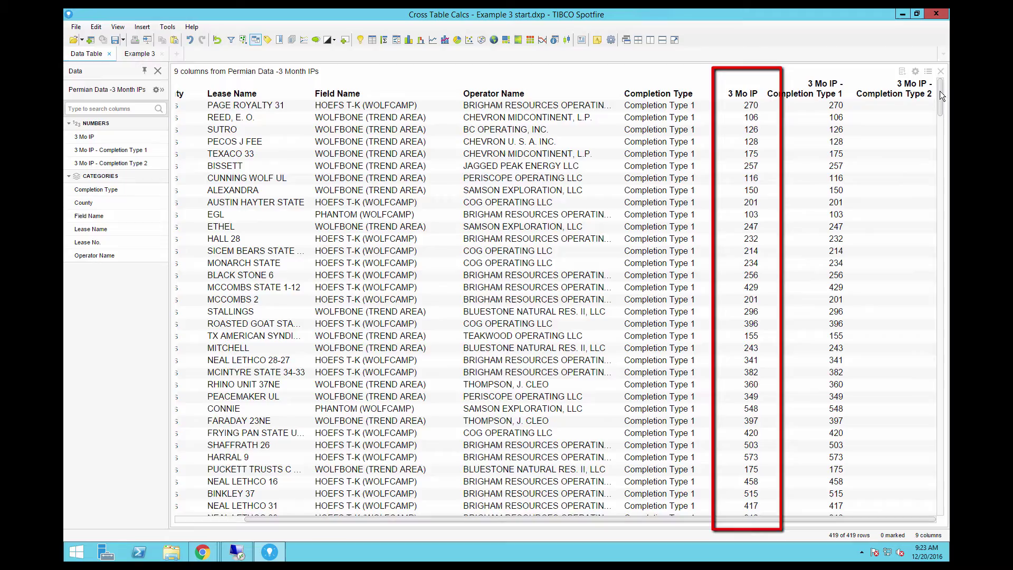
drag(939, 98, 927, 494)
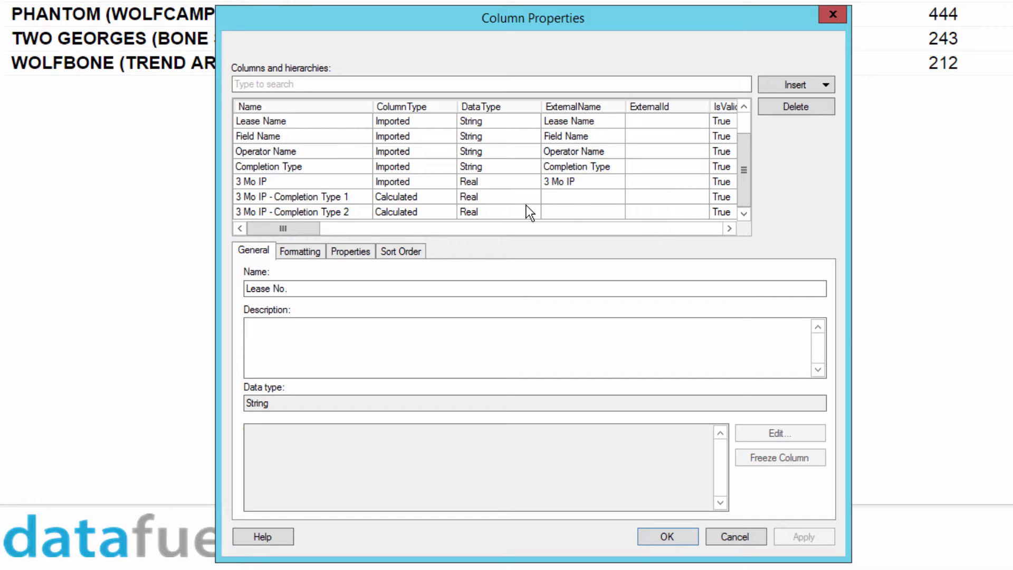
Step: Change the 3 Mo IP - Completion Type 1 column's formula to test Completion Type 3
click(352, 197)
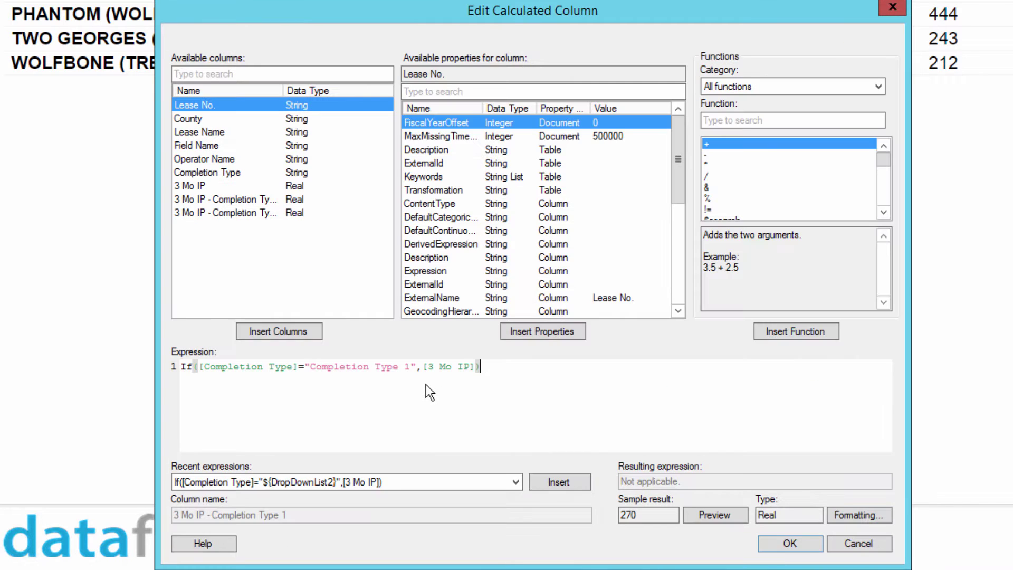
click(411, 367)
key(BackSpace)
text(3)
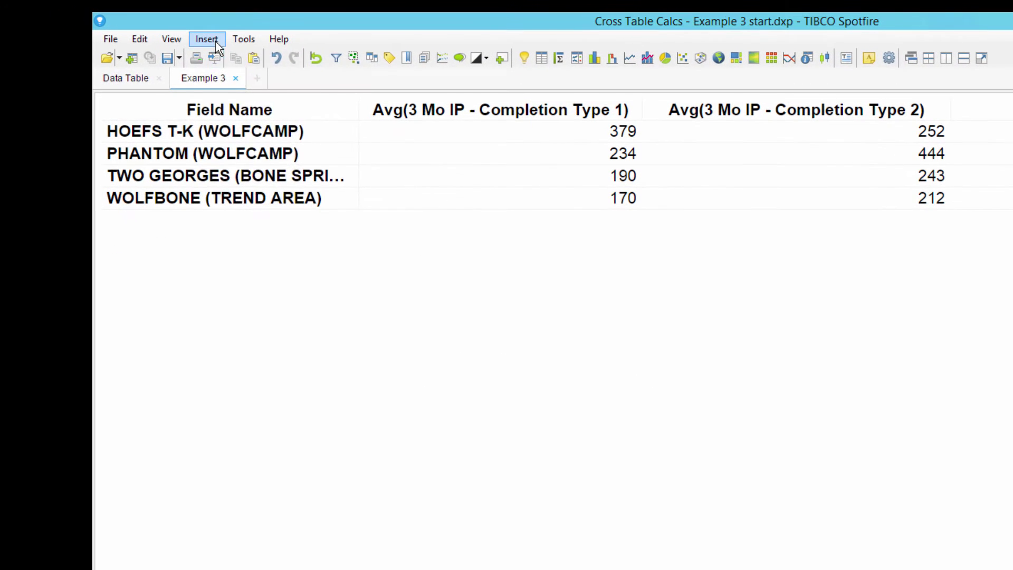
Step: Insert a text area above the cross table and open it for editing with property controls
click(142, 27)
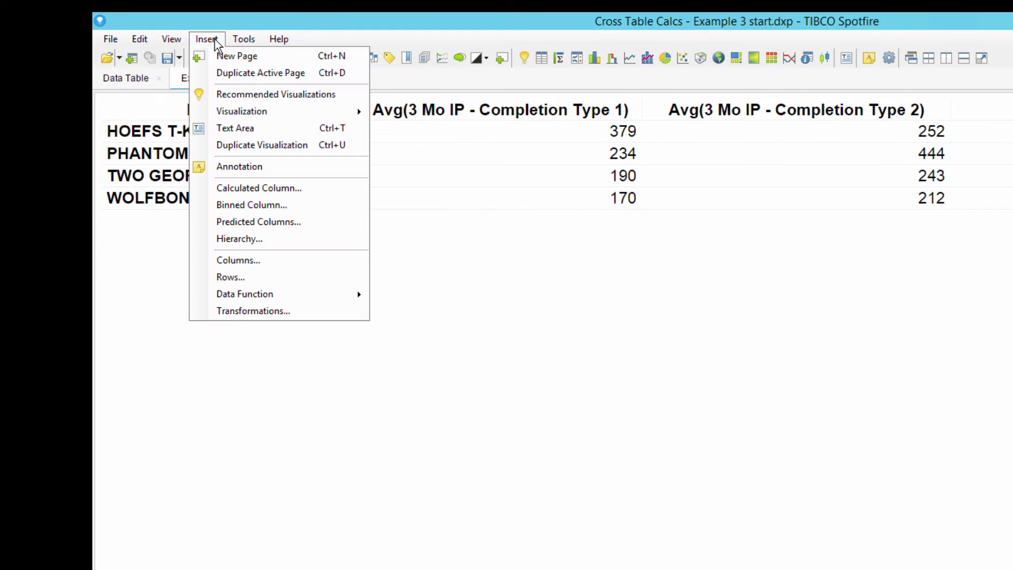
click(267, 136)
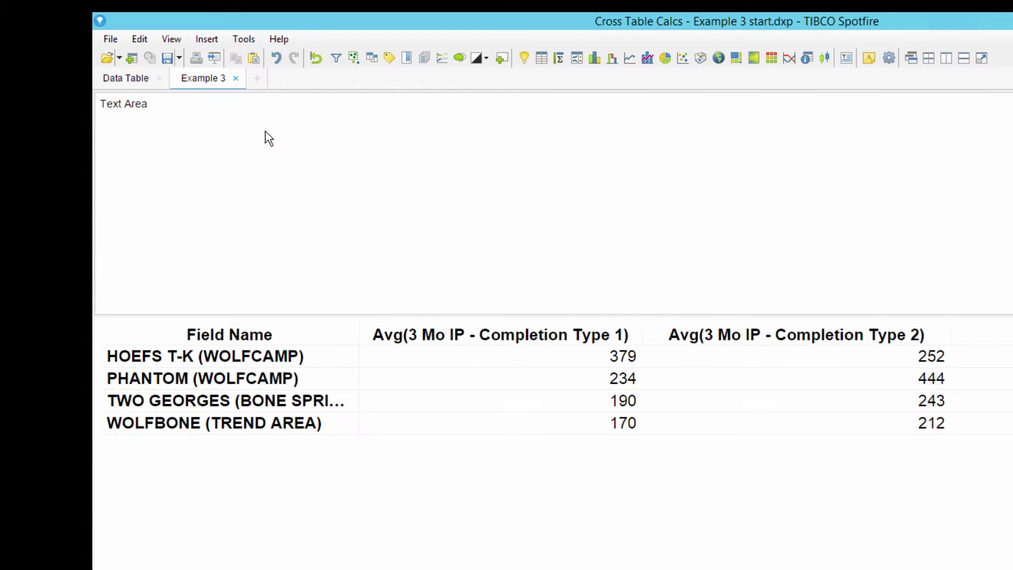
right_click(283, 133)
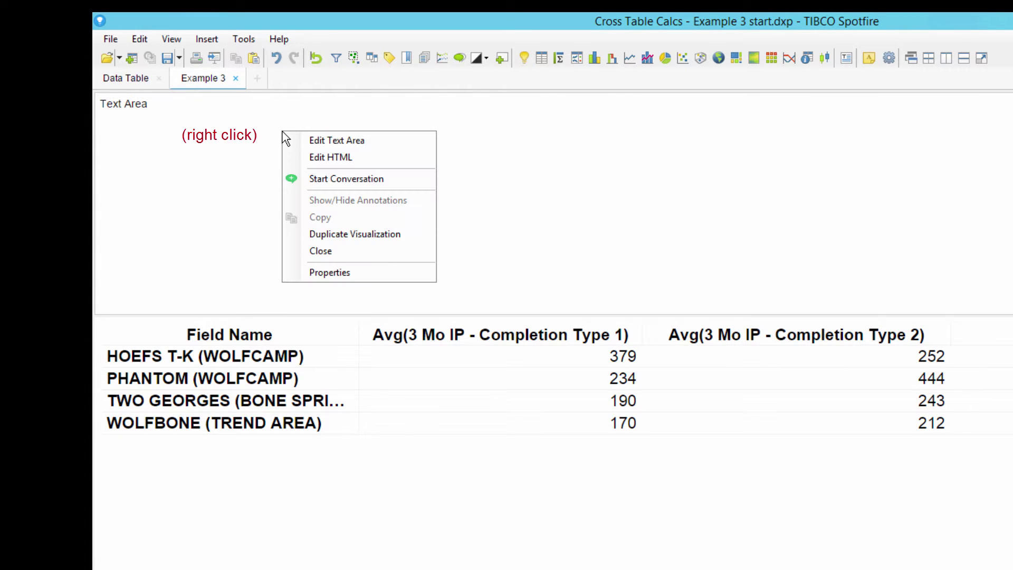
click(337, 140)
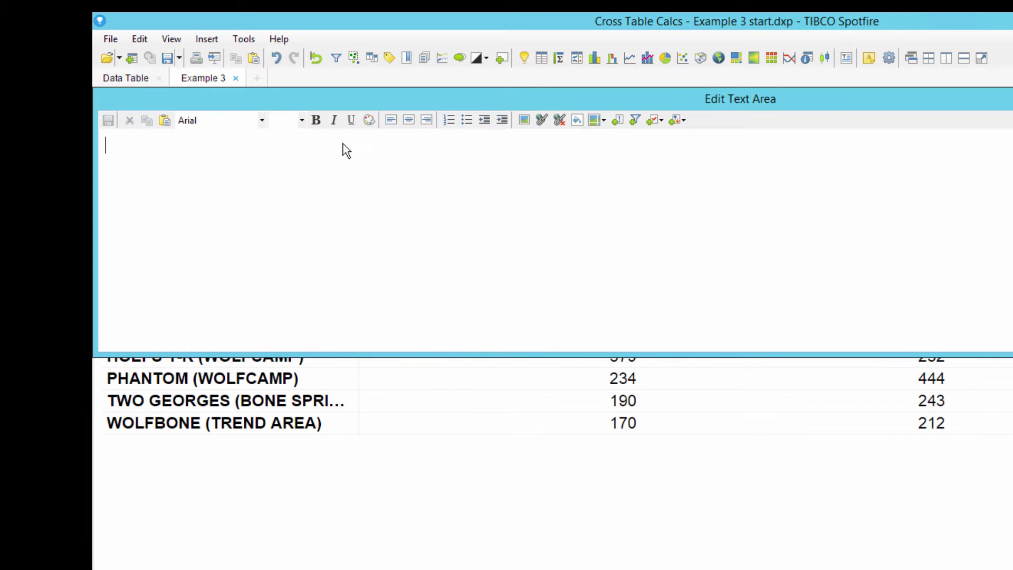
click(661, 120)
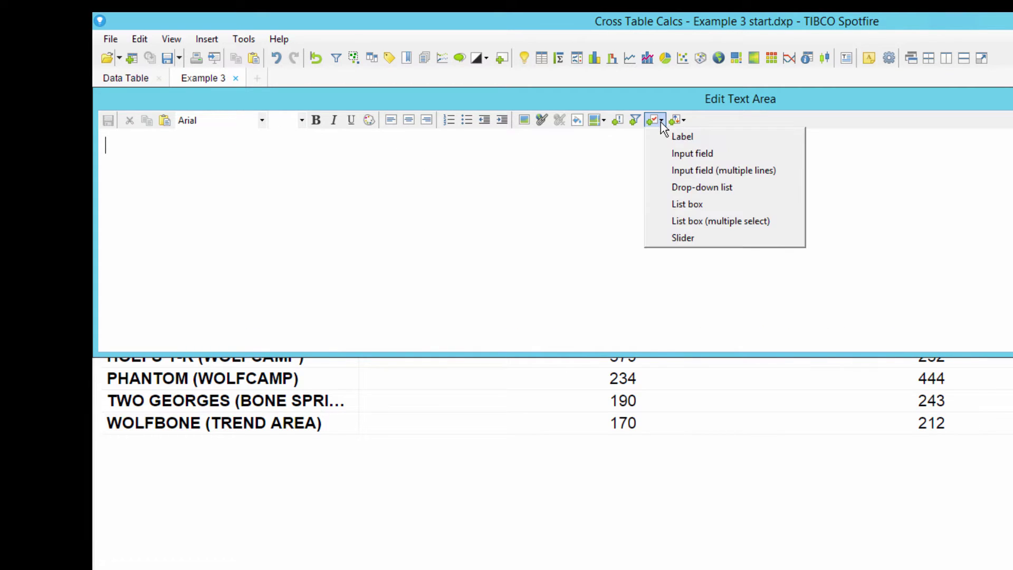
Step: Create a drop-down list bound to a new DropDownList1 property using fixed values
click(783, 188)
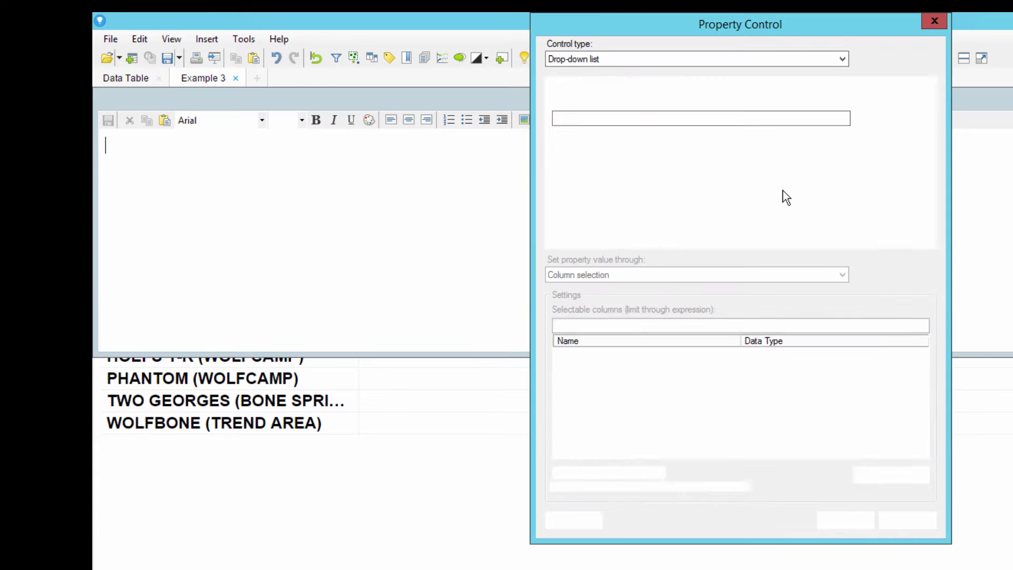
click(884, 138)
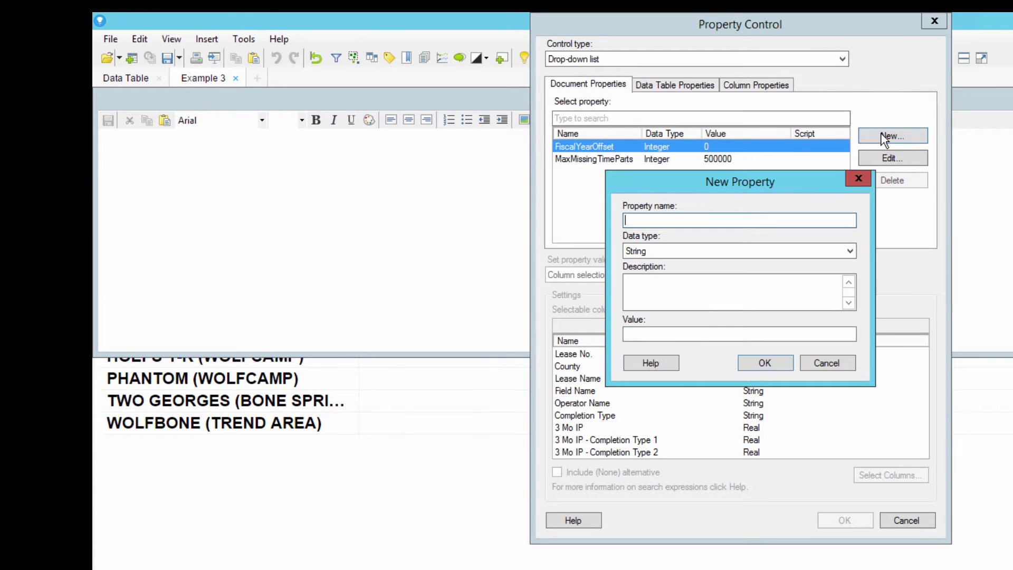
text(DropDownList1)
click(765, 363)
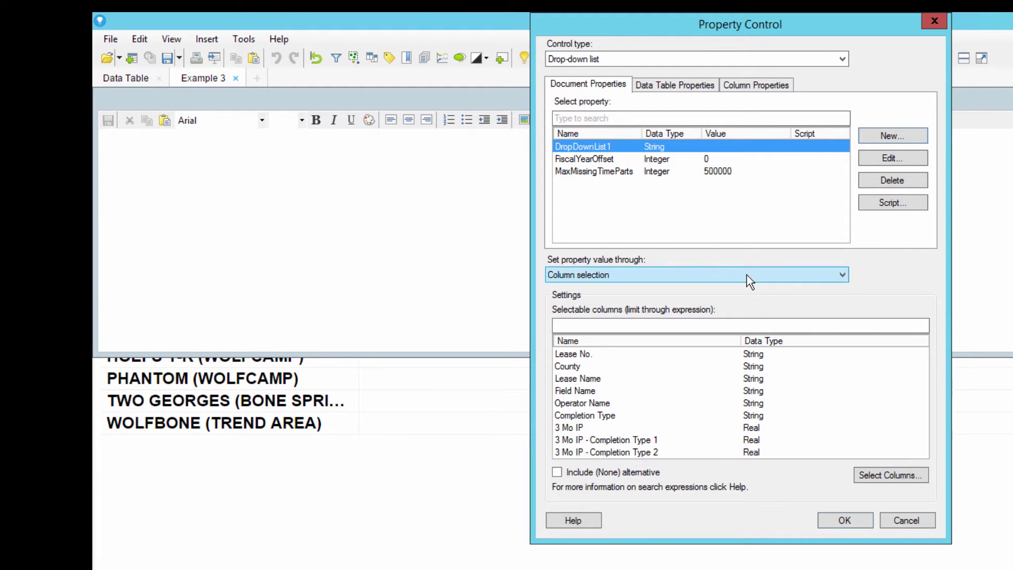
click(747, 275)
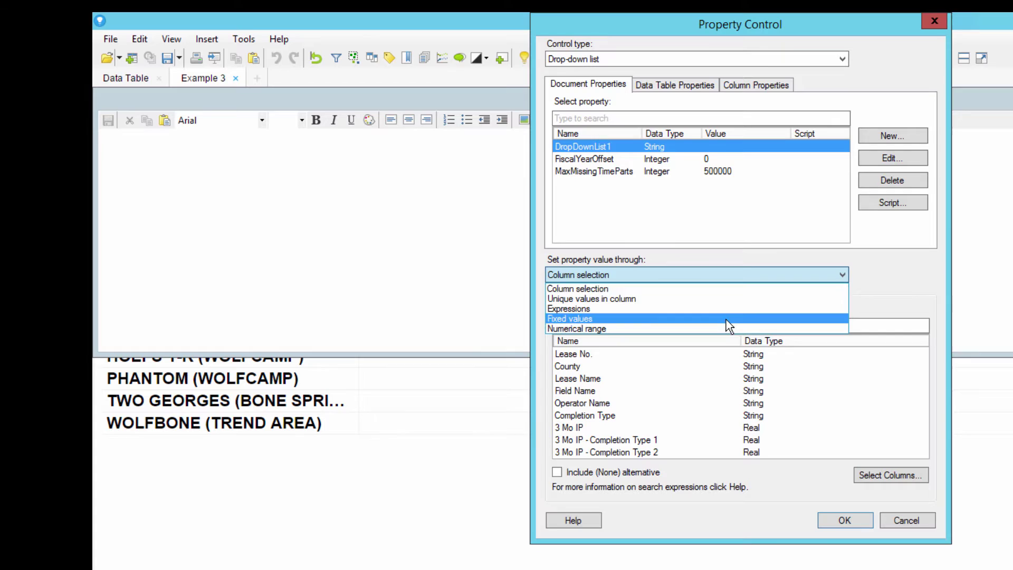
click(728, 319)
Step: Add fixed choices Type 1 → Completion Type 1 and Type 2 → Completion Type 2
click(678, 332)
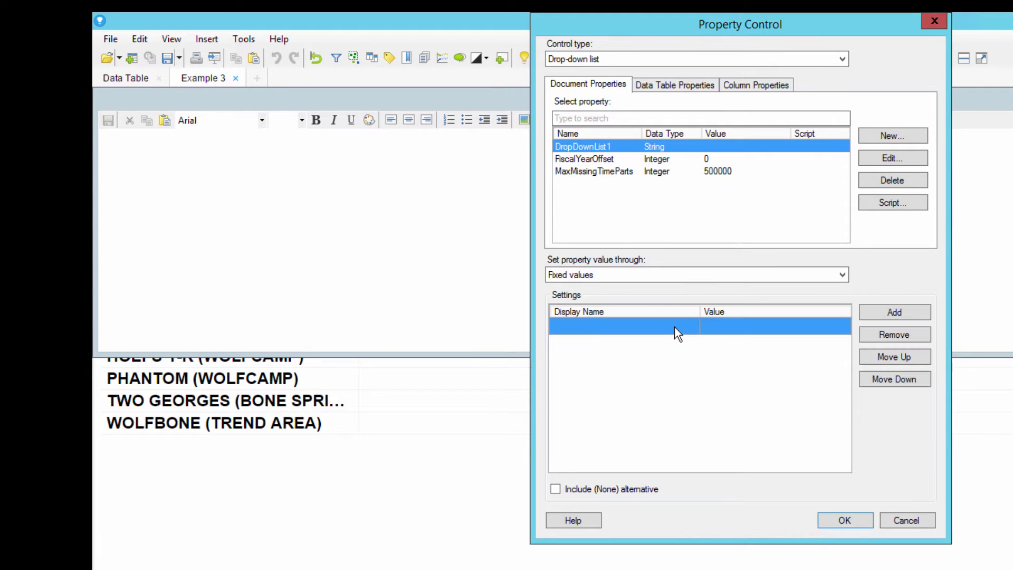
text(Type 1)
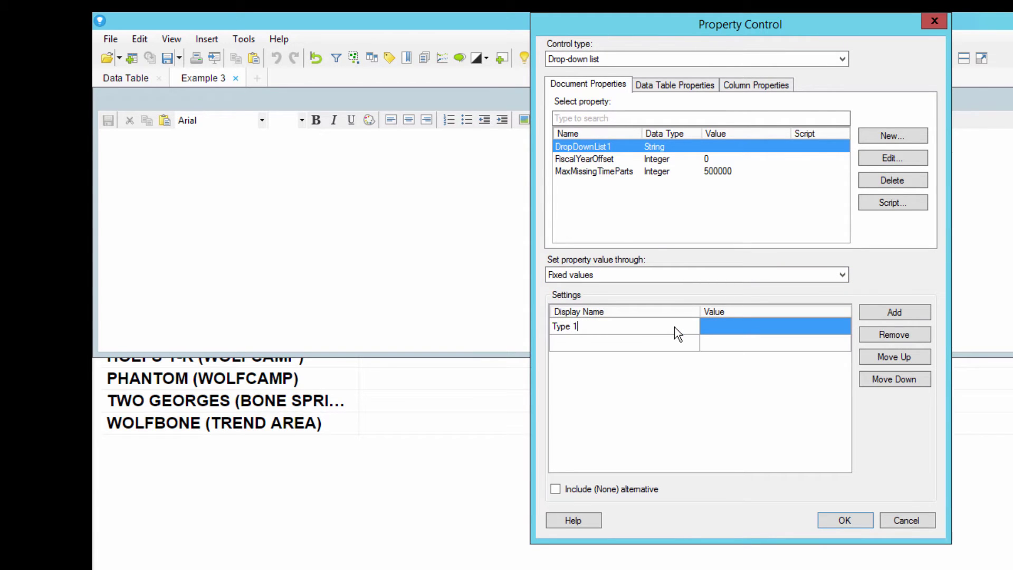
click(728, 330)
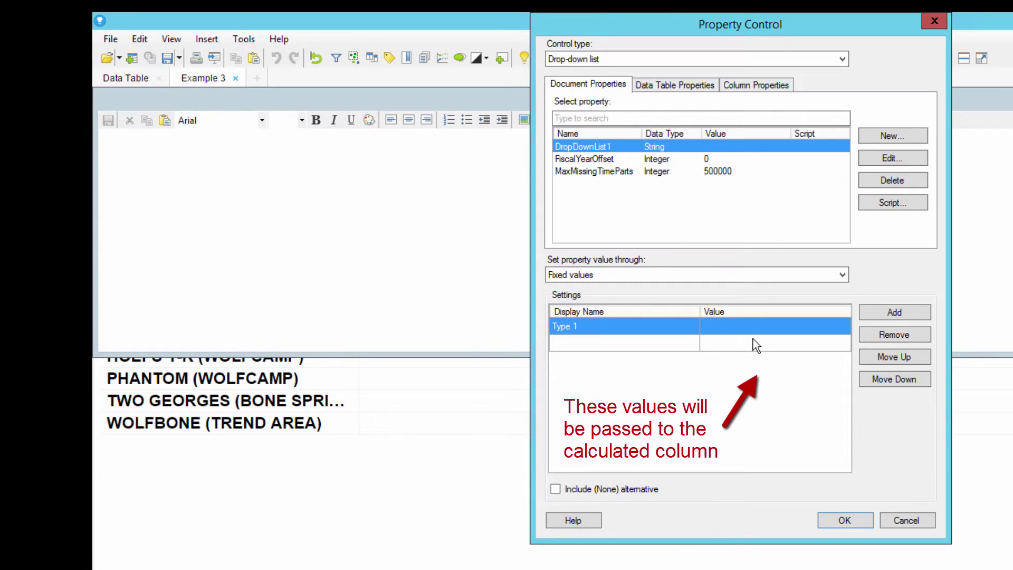
text(Comp)
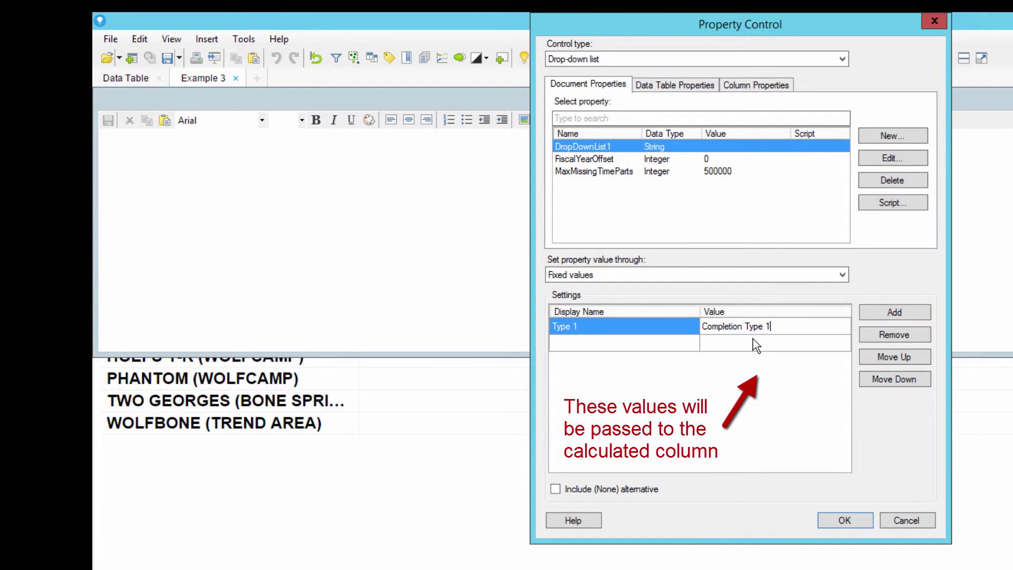
text(letion Type 1)
click(752, 340)
text(Type 2)
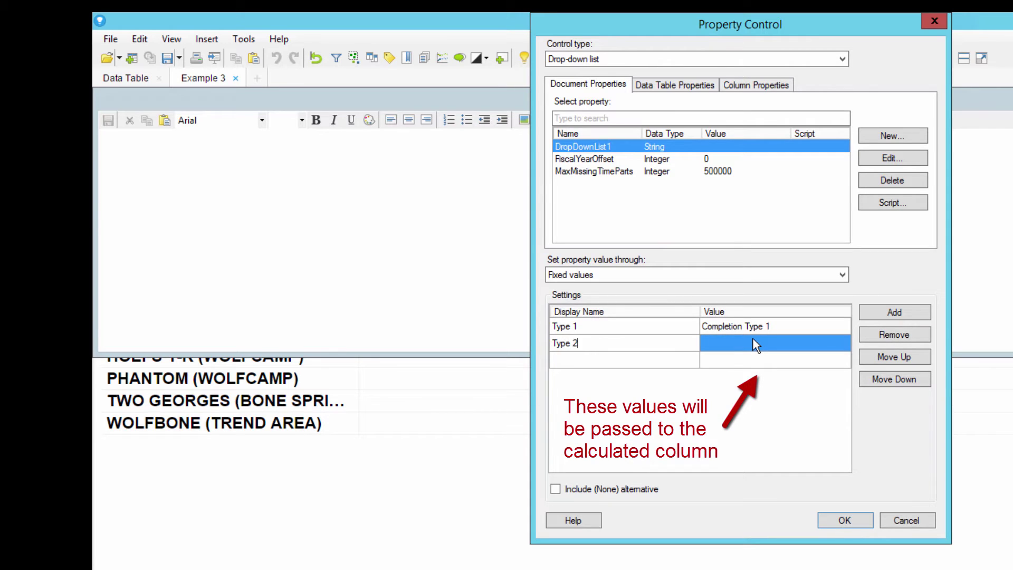
key(Tab)
text(Completion )
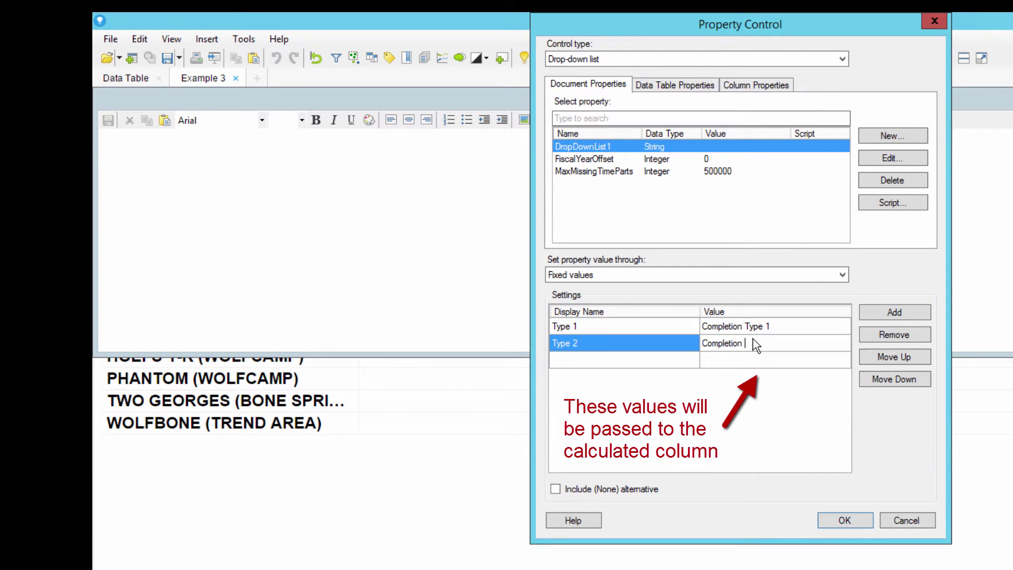
text(Type 2)
Step: Add choices Type 3 → Completion Type 3 and Type 4 → Completion Type 4, then confirm
key(Return)
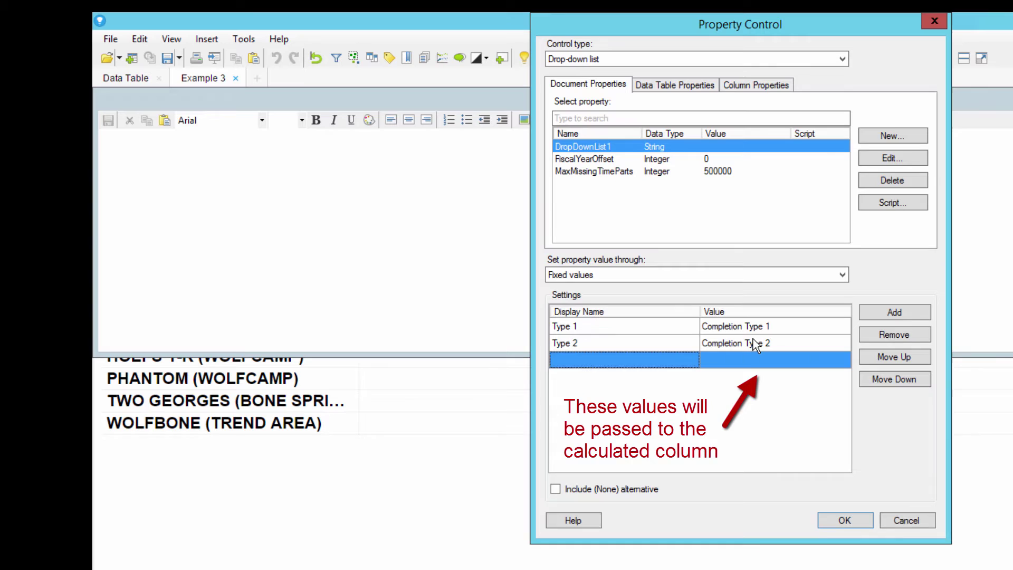
text(Type 3)
key(Tab)
text(Completion )
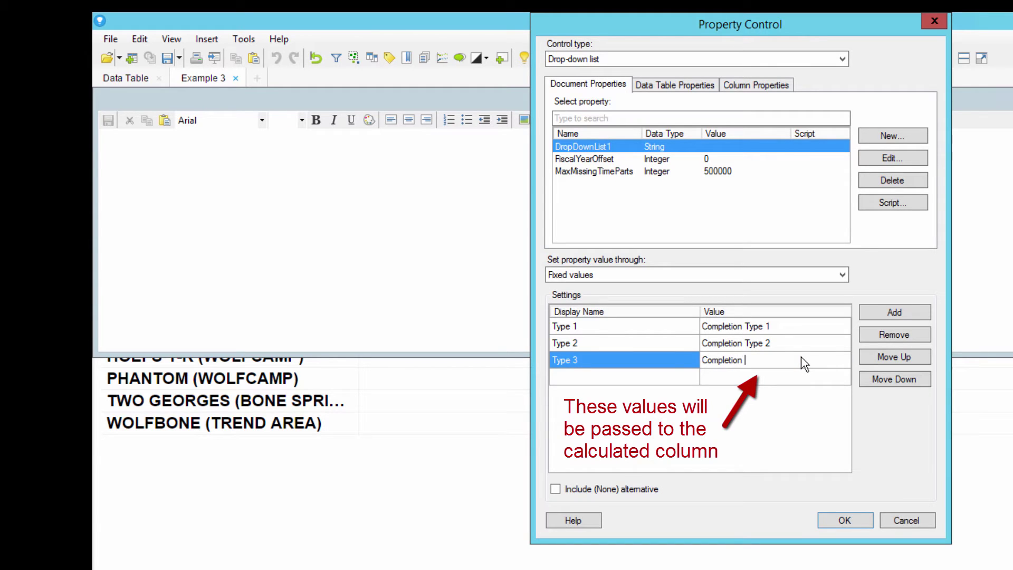
text(Type 3)
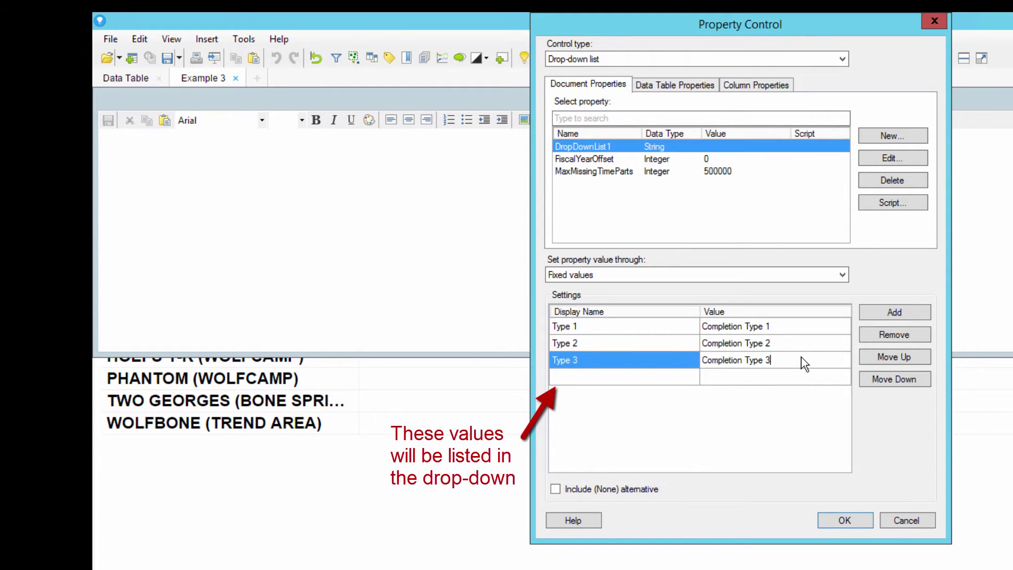
key(Return)
text(Type )
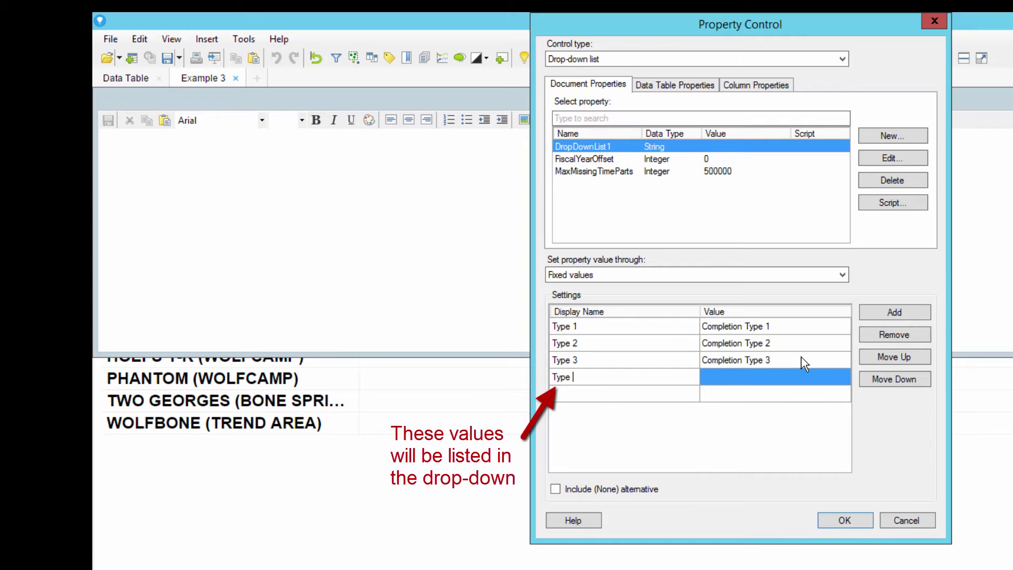
text(4)
key(Tab)
text(Comp)
key(BackSpace)
key(BackSpace)
text(m)
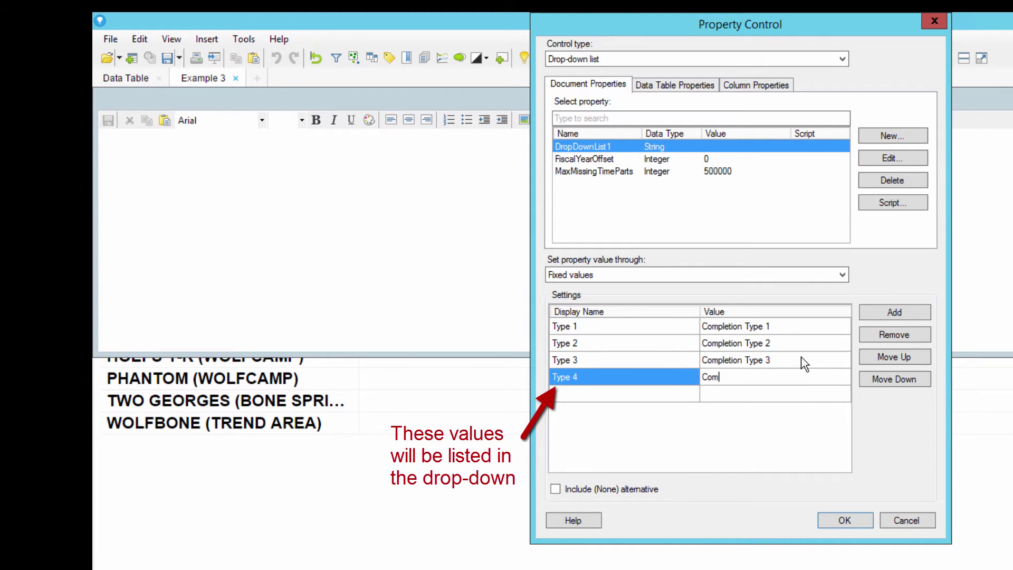
text(pletion Type 4)
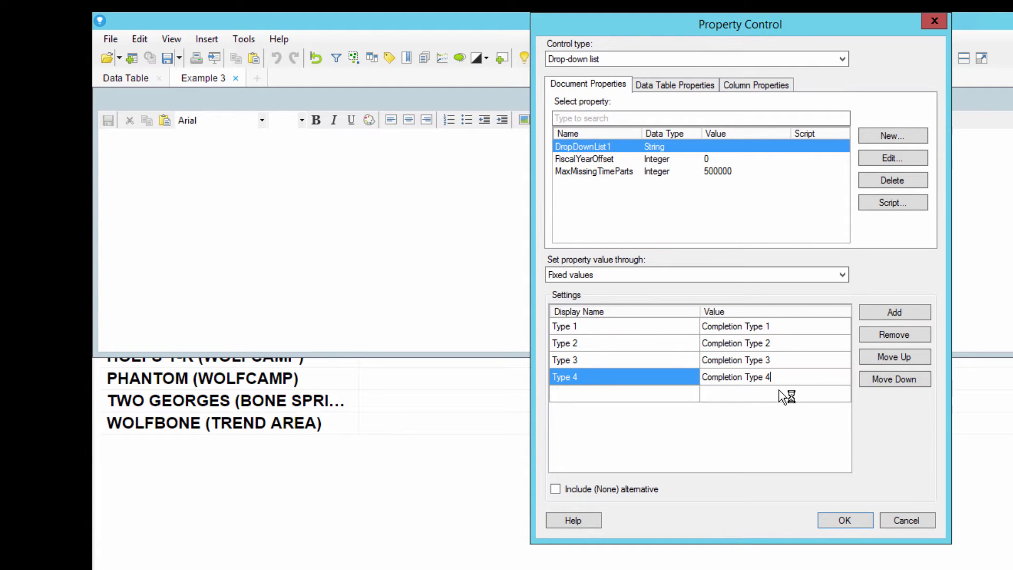
click(834, 518)
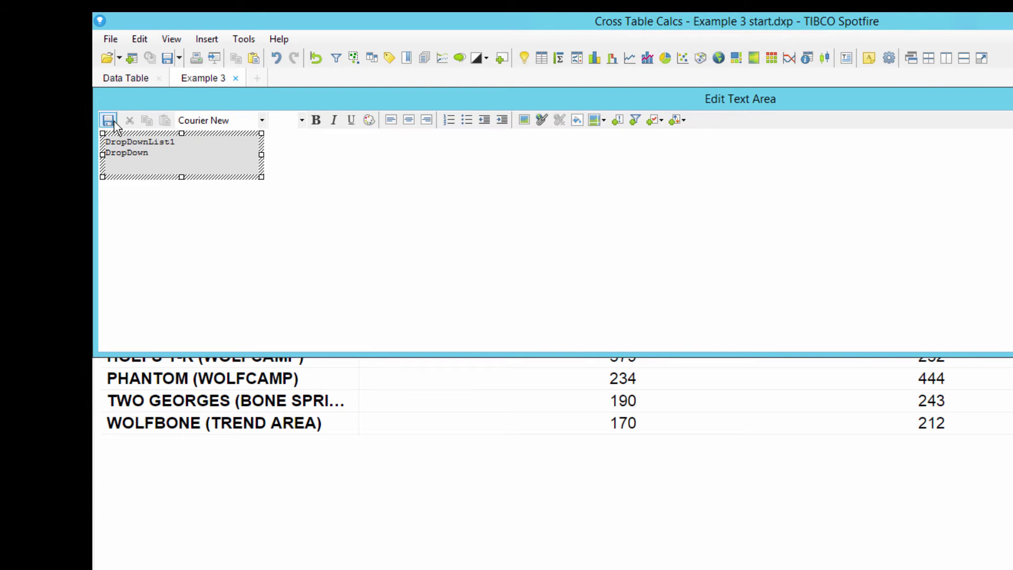
Step: Close the text area editor and switch the drop-down from Type 2 to Type 3
click(951, 62)
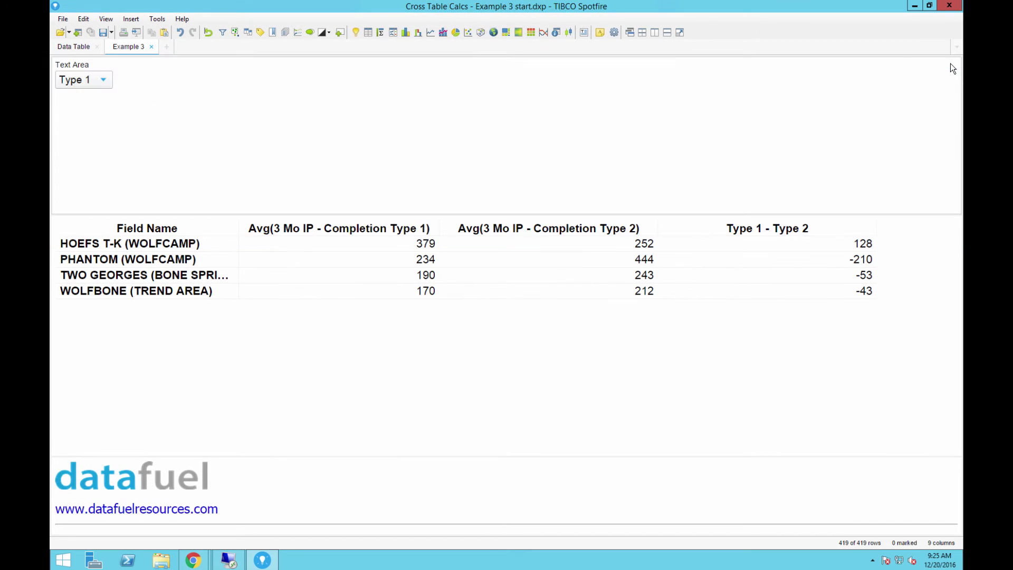
click(86, 87)
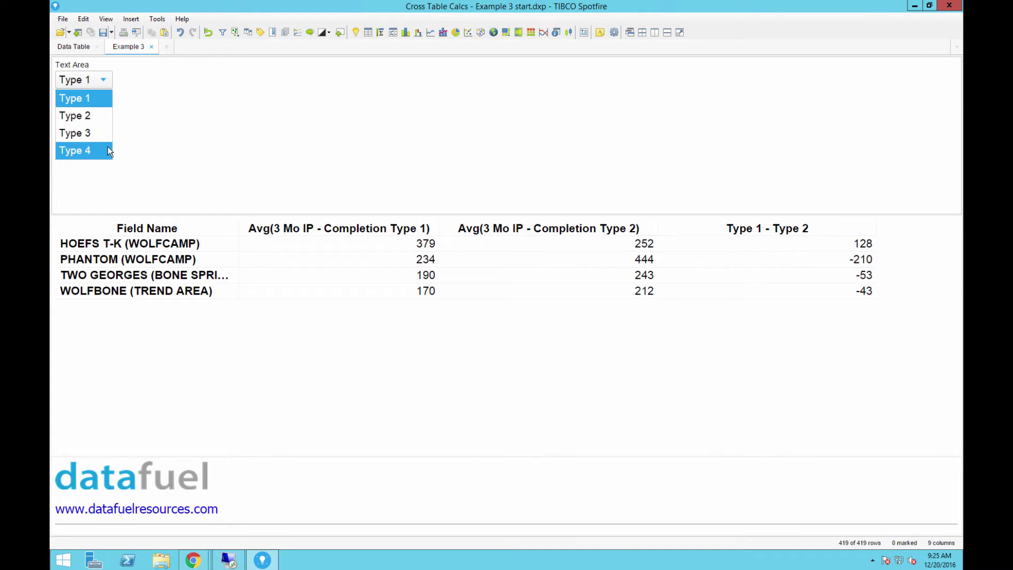
click(100, 117)
click(104, 88)
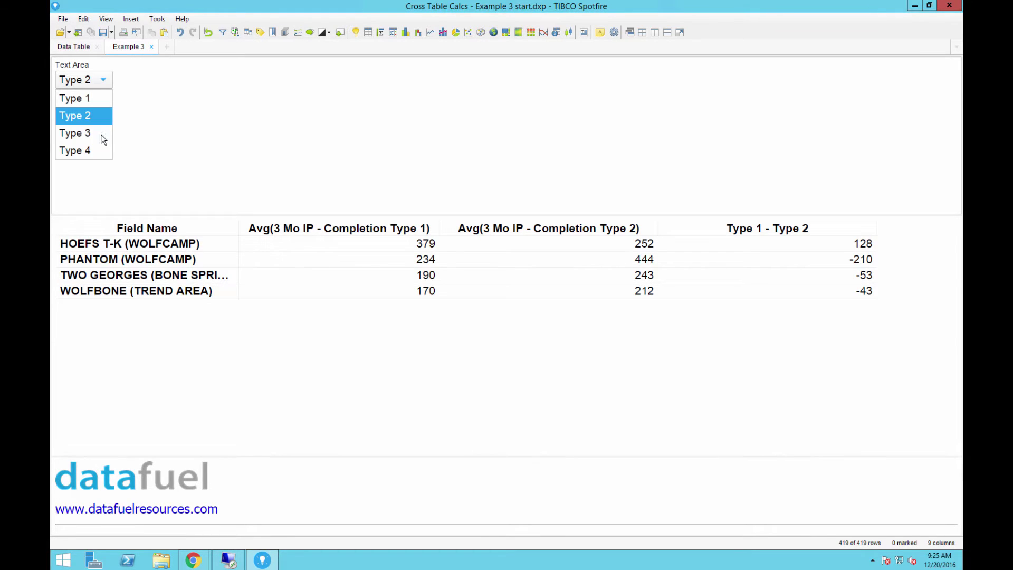
click(100, 135)
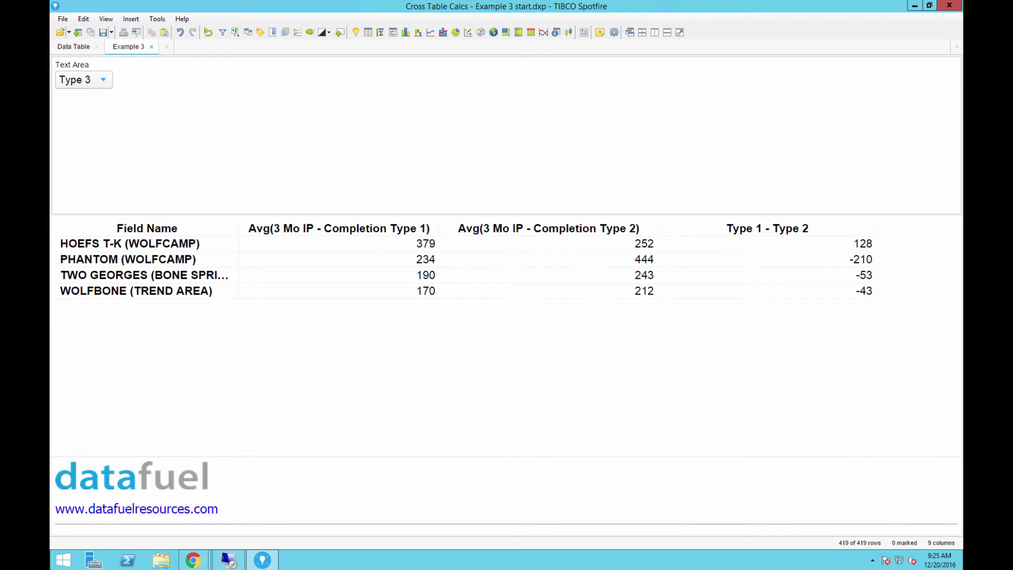
right_click(484, 157)
key(Escape)
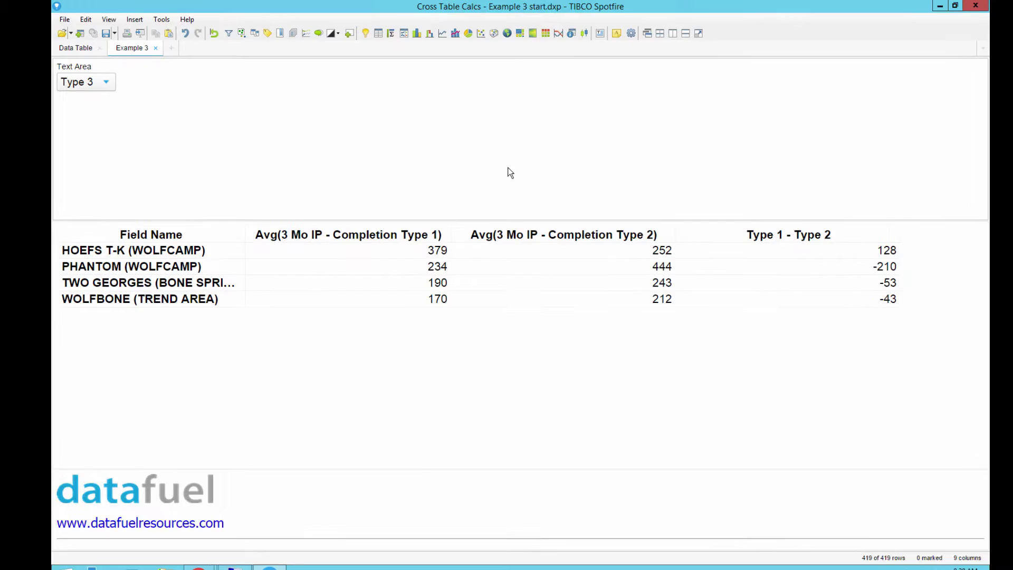
Step: Copy the drop-down and paste a second copy on a new line below it
click(148, 108)
right_click(148, 108)
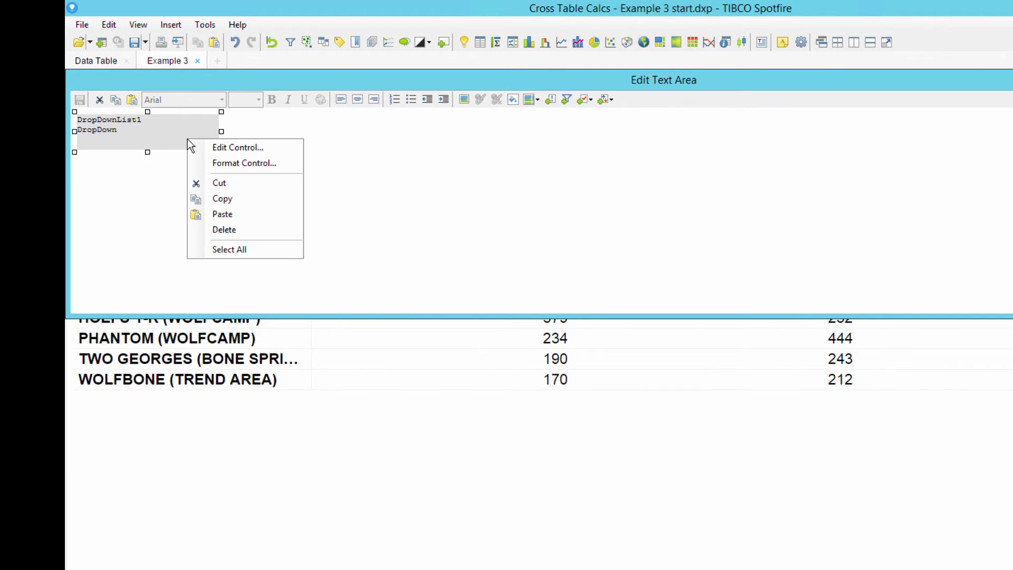
click(222, 198)
click(224, 141)
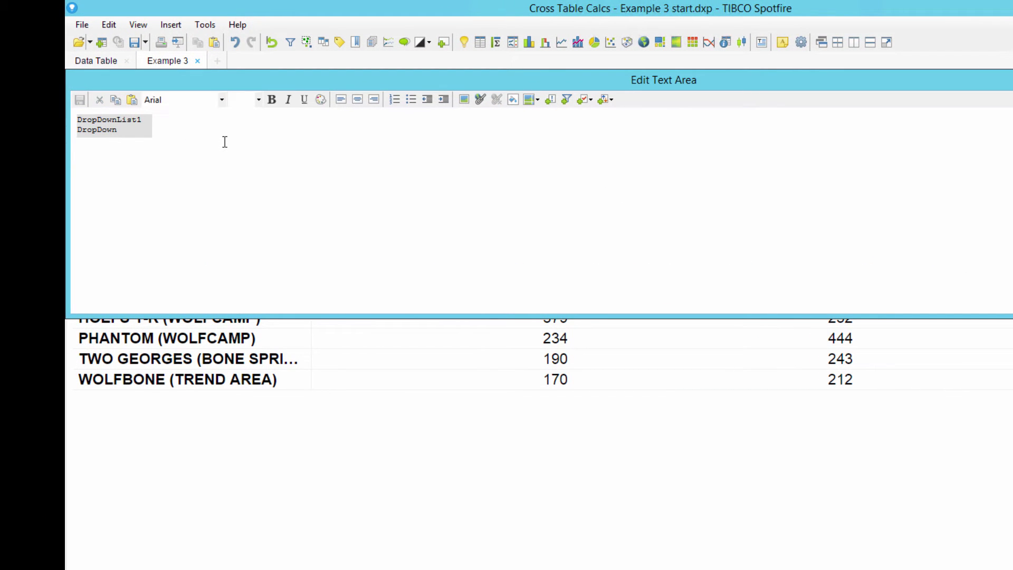
key(Return)
key(ctrl+v)
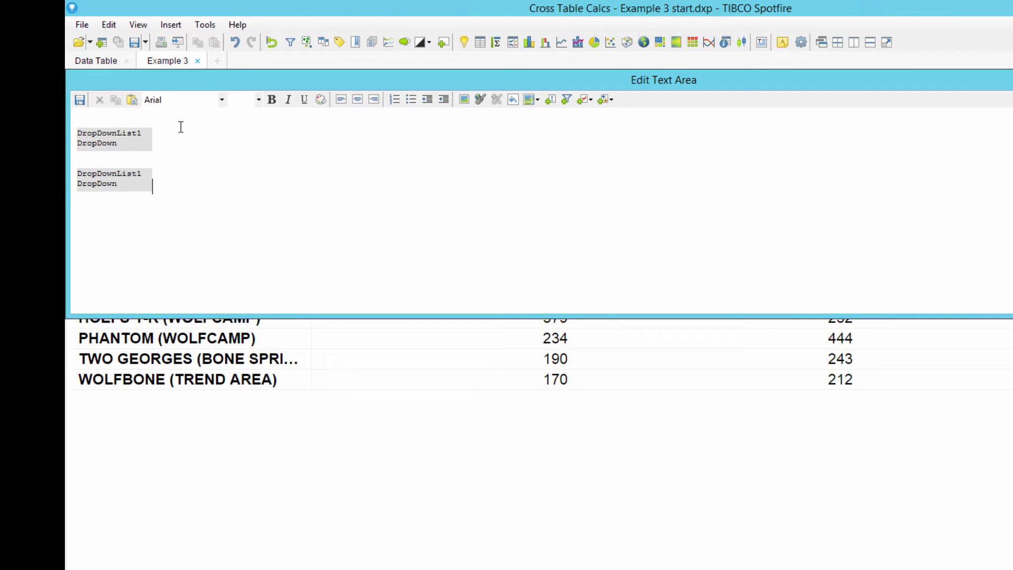
click(78, 104)
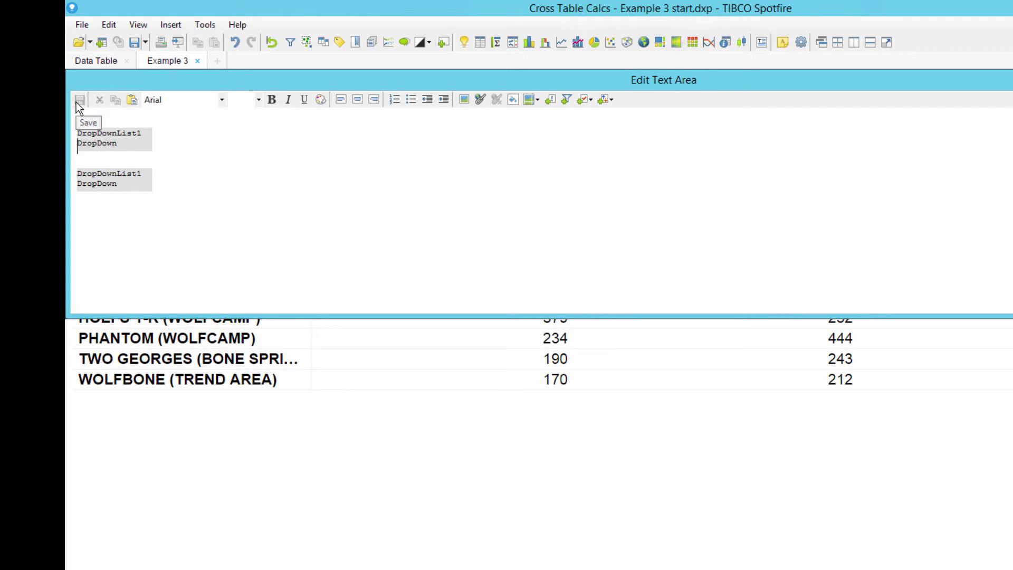
Step: Bind the pasted drop-down to a new DropDownList2 document property
right_click(119, 182)
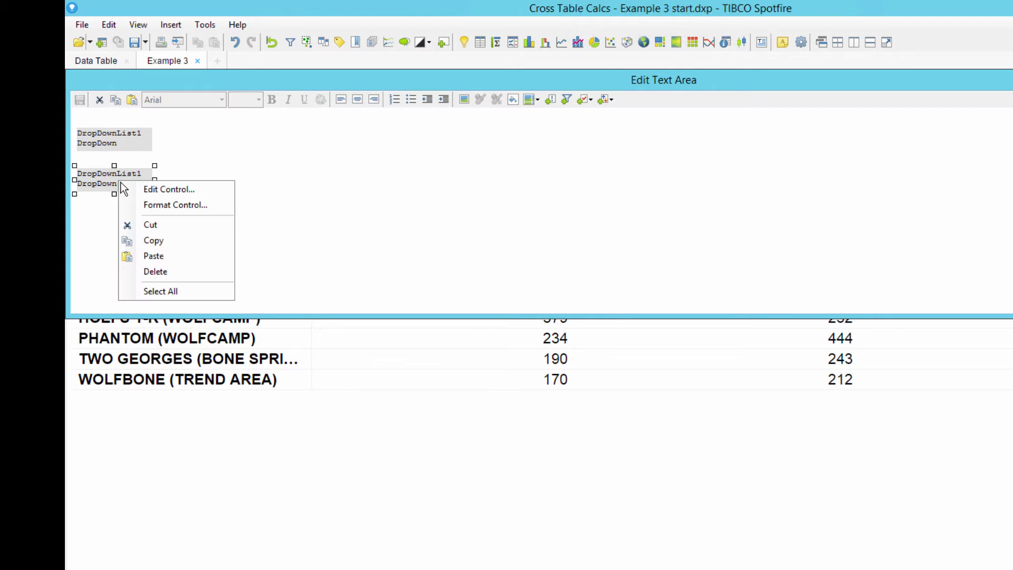
click(135, 190)
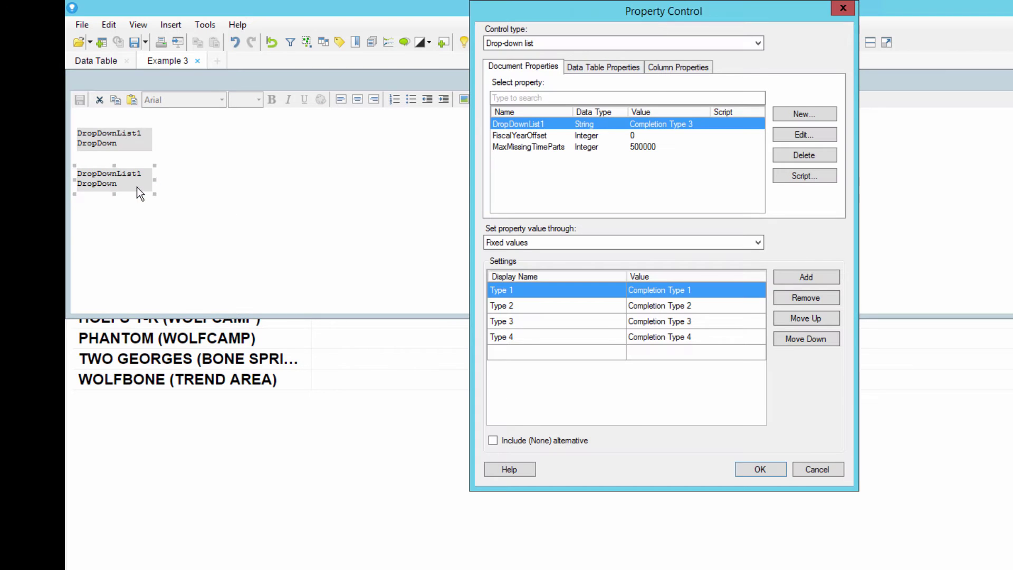
click(809, 116)
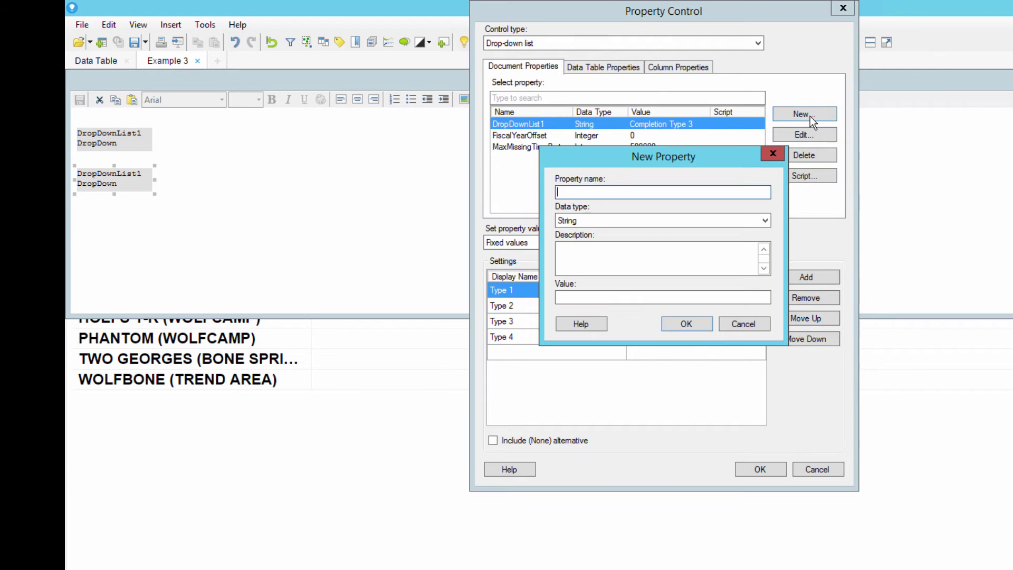
text(DropDownList2)
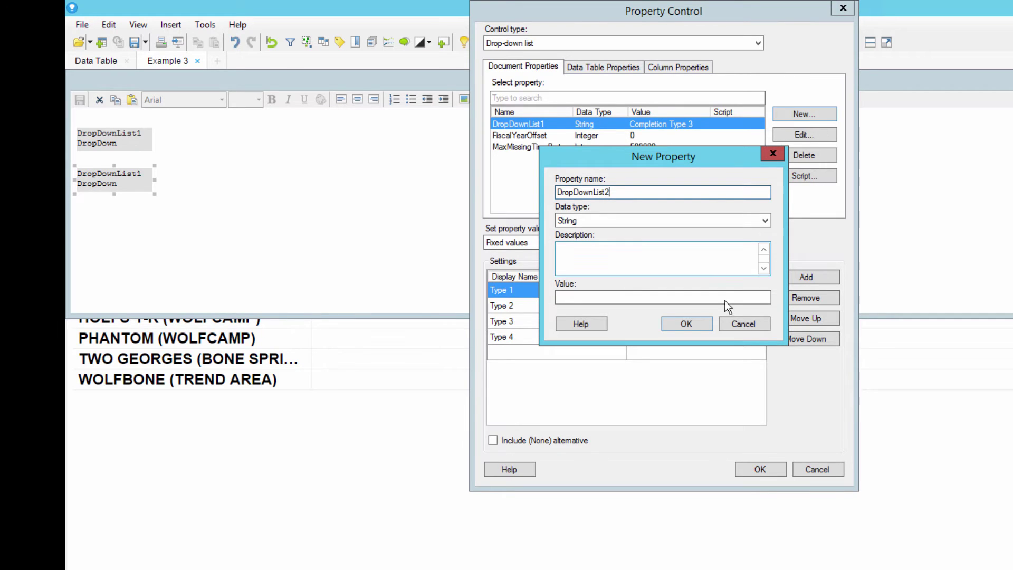
click(707, 324)
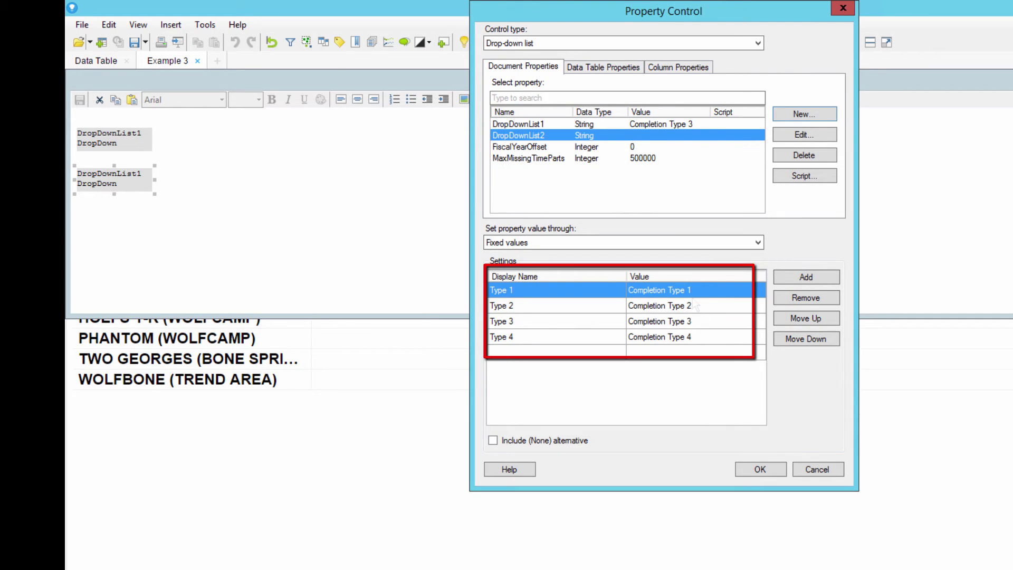
click(785, 468)
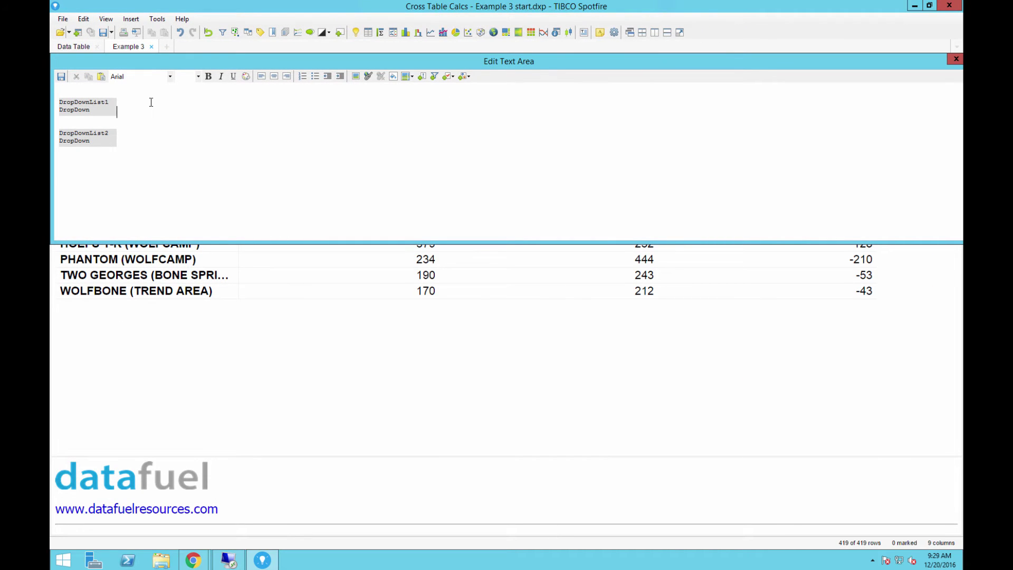
Step: Label both drop-downs "Select Completion Type for Calc:" and pick Type 4 in the second
key(Home)
text(1. Select Completion Type )
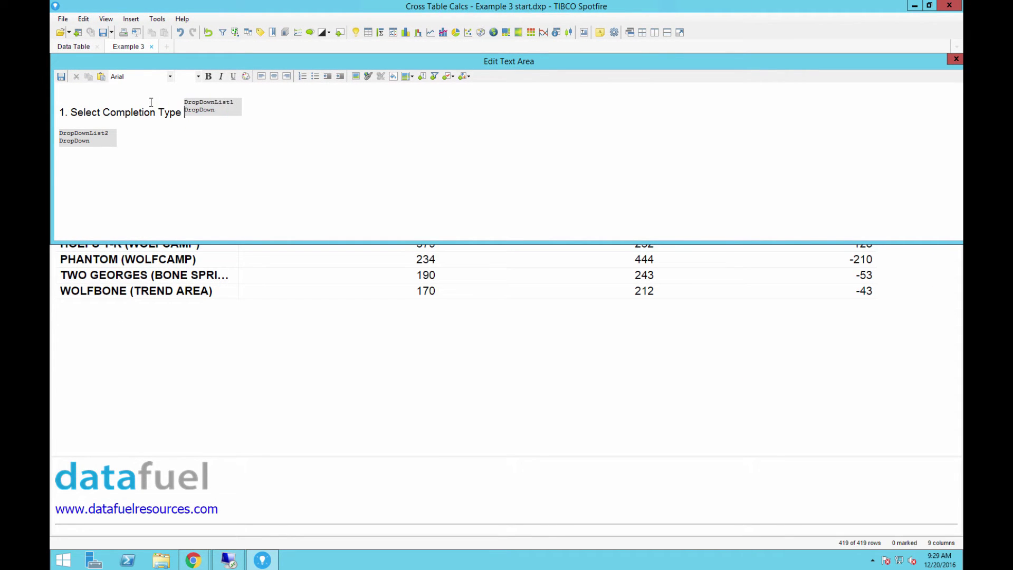
text(for Calc:  2. Select Completion Type for Calc:)
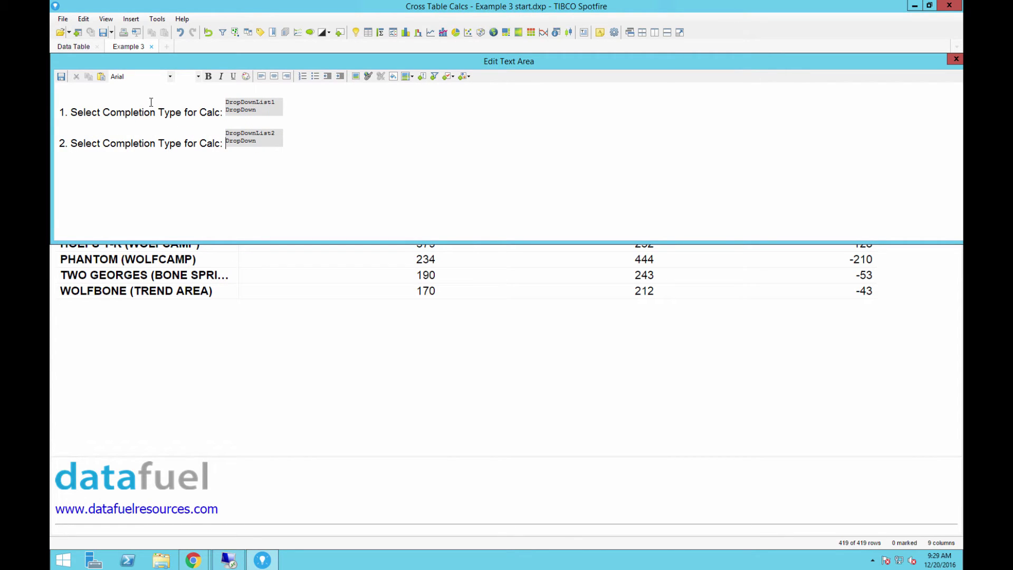
click(62, 77)
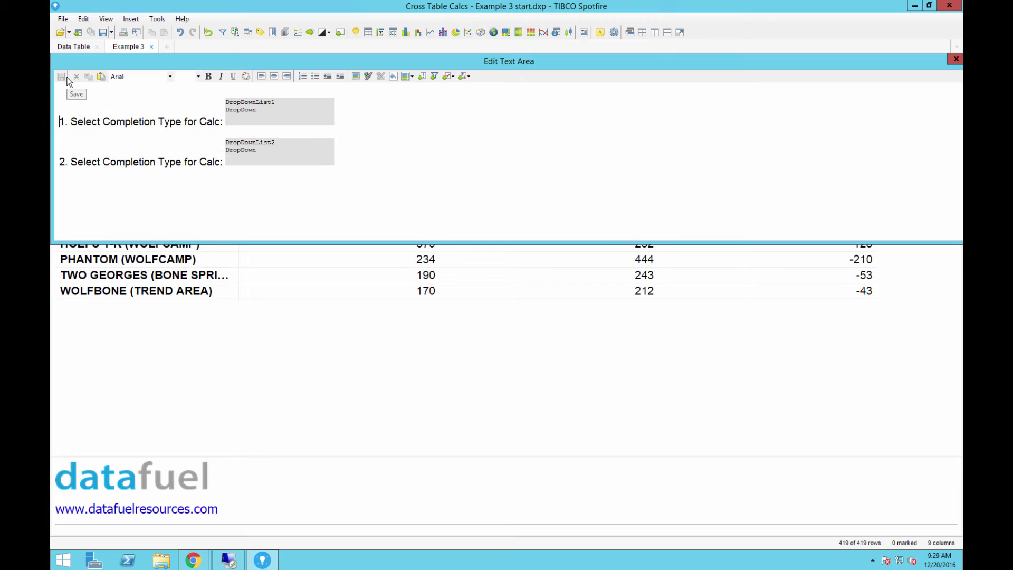
click(955, 58)
click(241, 105)
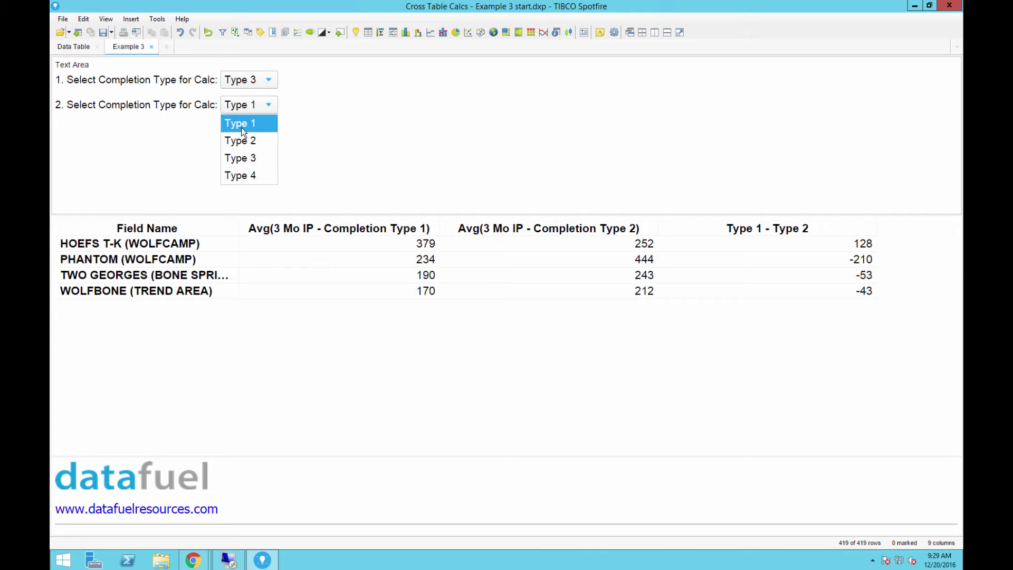
click(241, 128)
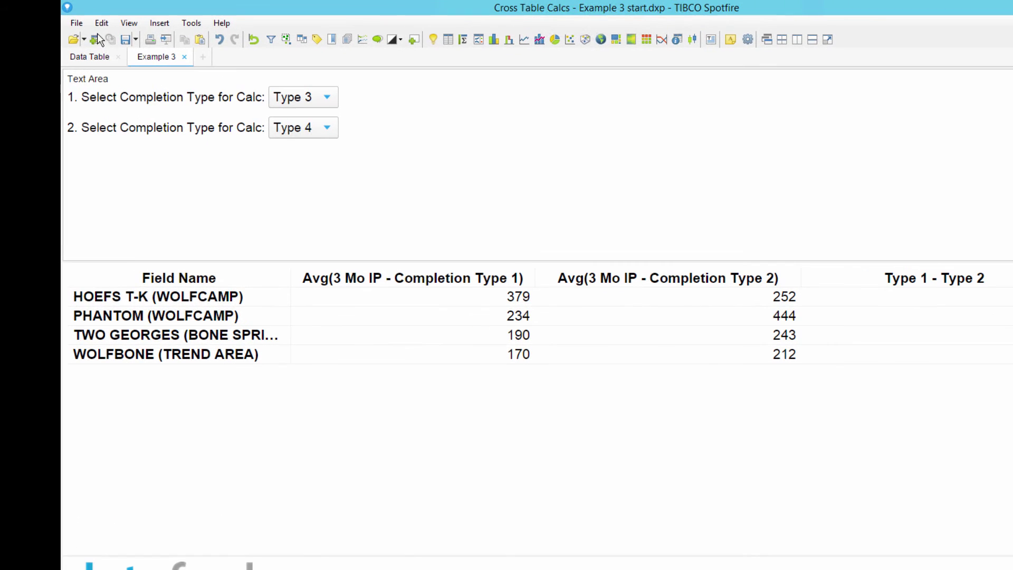
Step: In Column Properties, select the 3 Mo IP - Completion Type 1 column and edit its expression
click(80, 19)
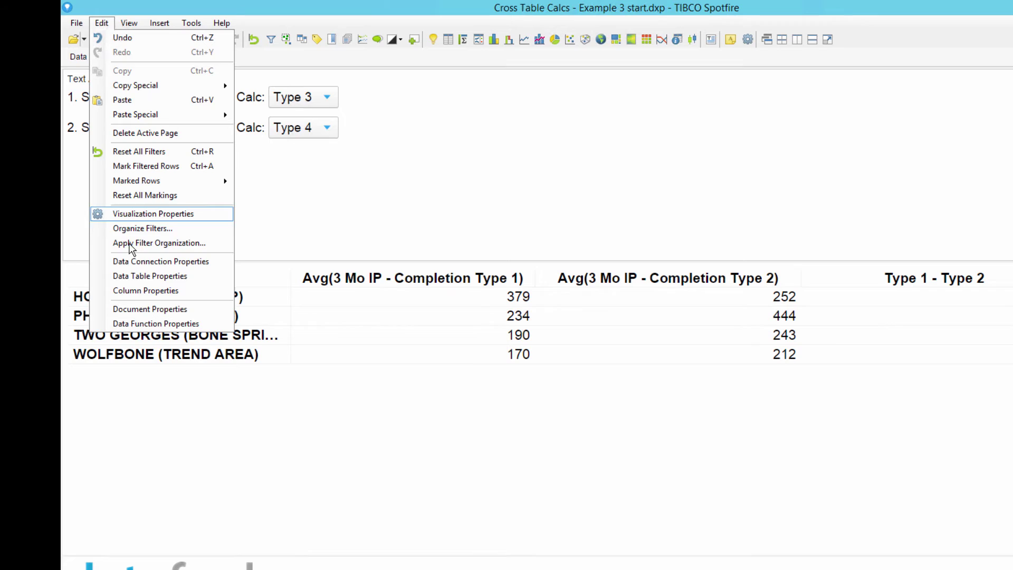
click(178, 293)
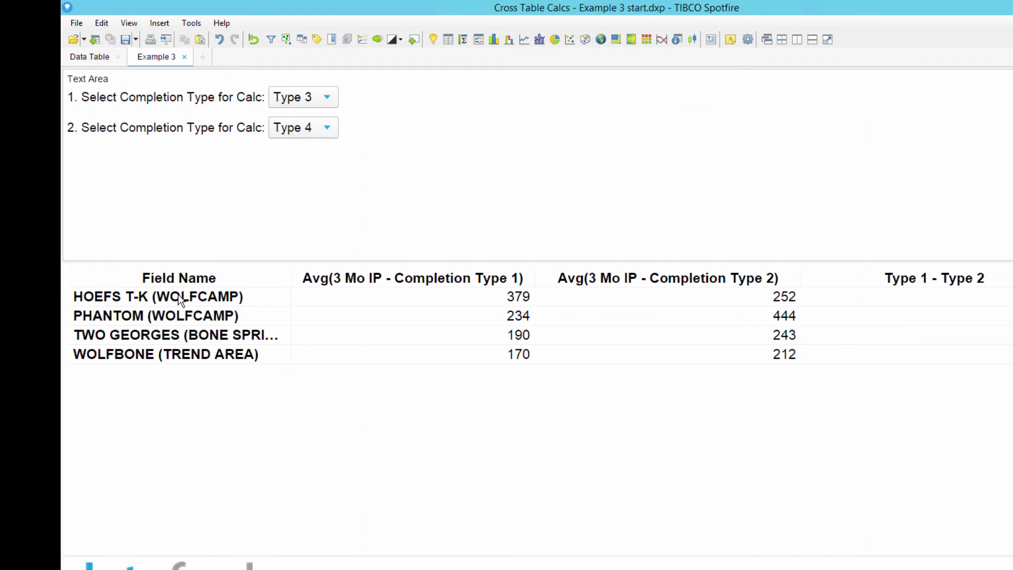
scroll(785, 264, down, 1)
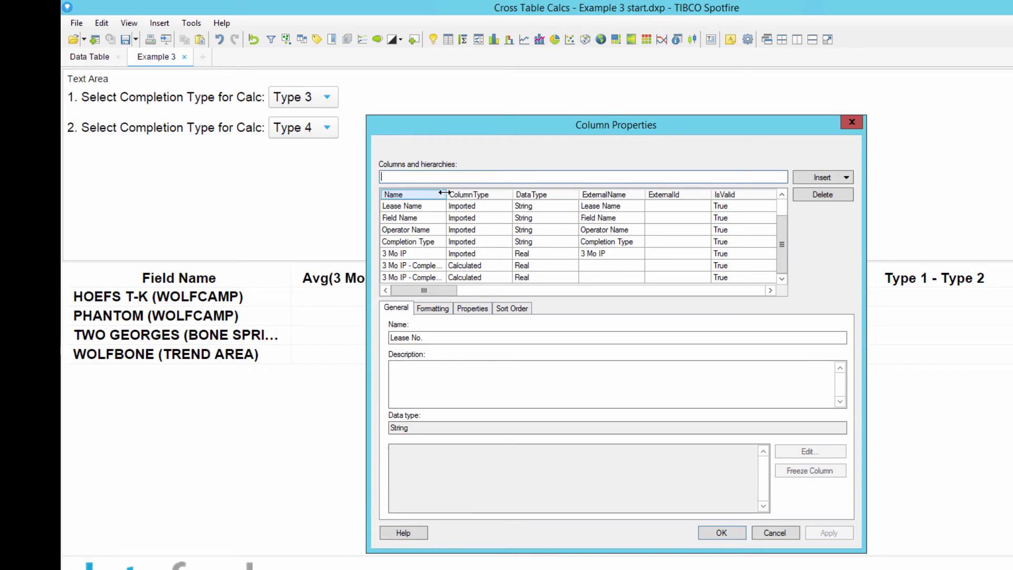
drag(446, 194, 548, 197)
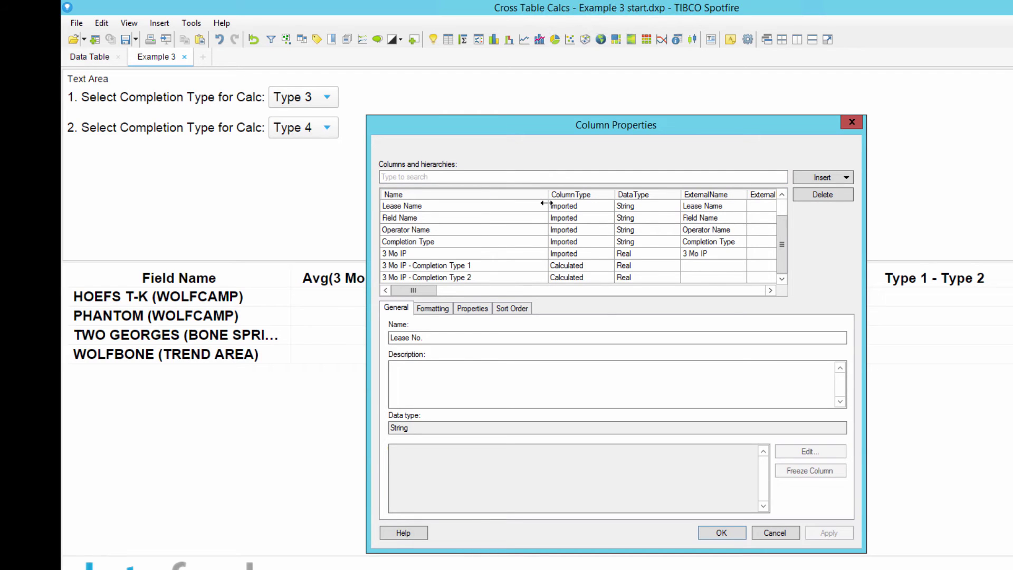
click(517, 265)
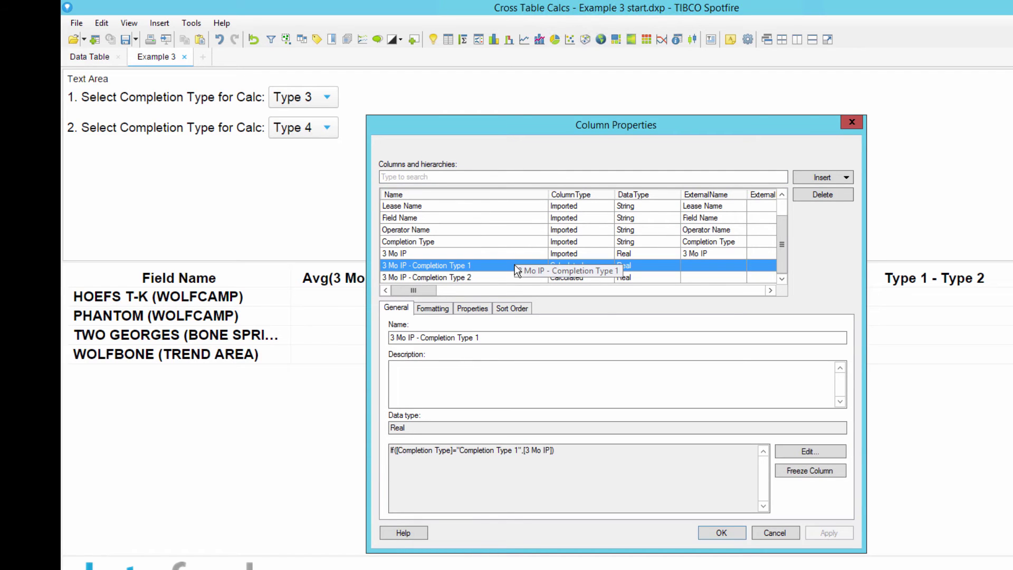
click(798, 451)
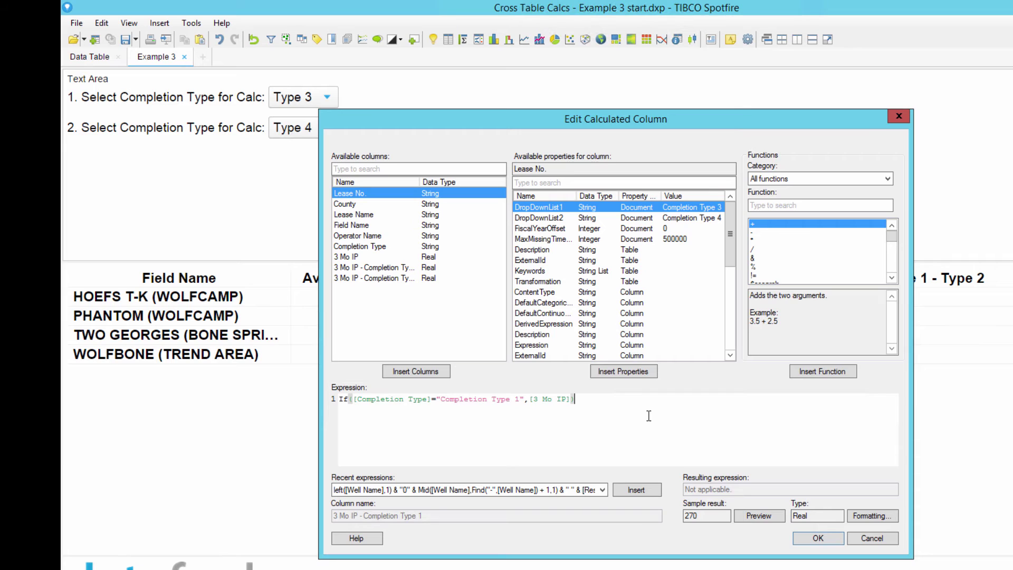
Step: Replace the "Completion Type 1" literal with ${DropDownList1} and rename the column "...from DropDown1"
click(441, 399)
drag(458, 399, 520, 399)
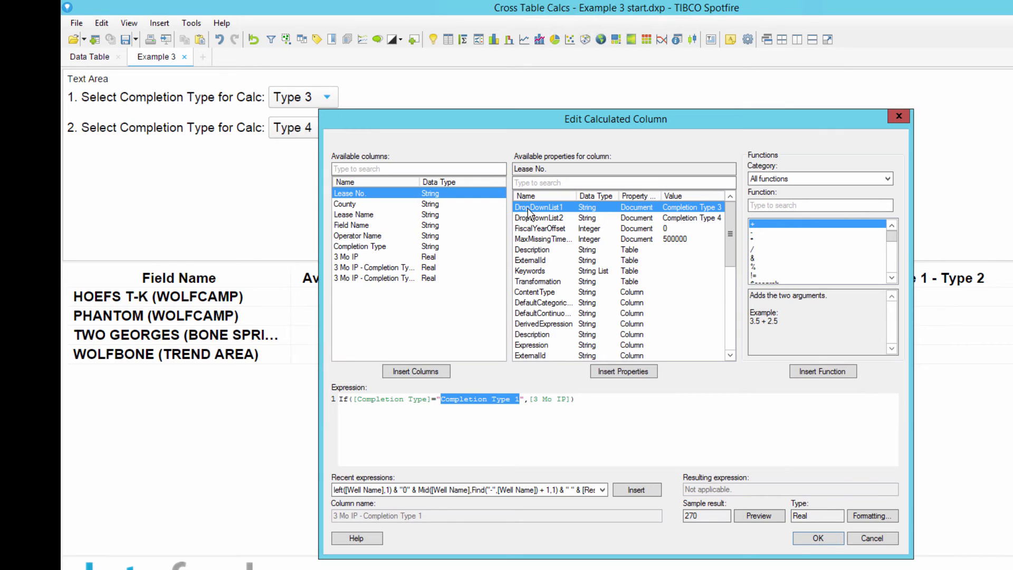
click(610, 370)
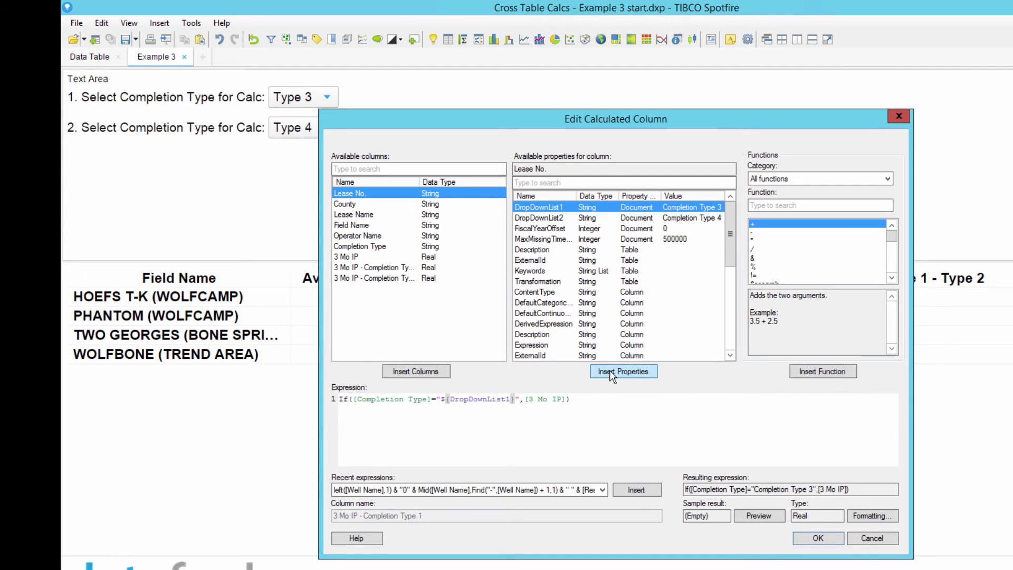
click(815, 539)
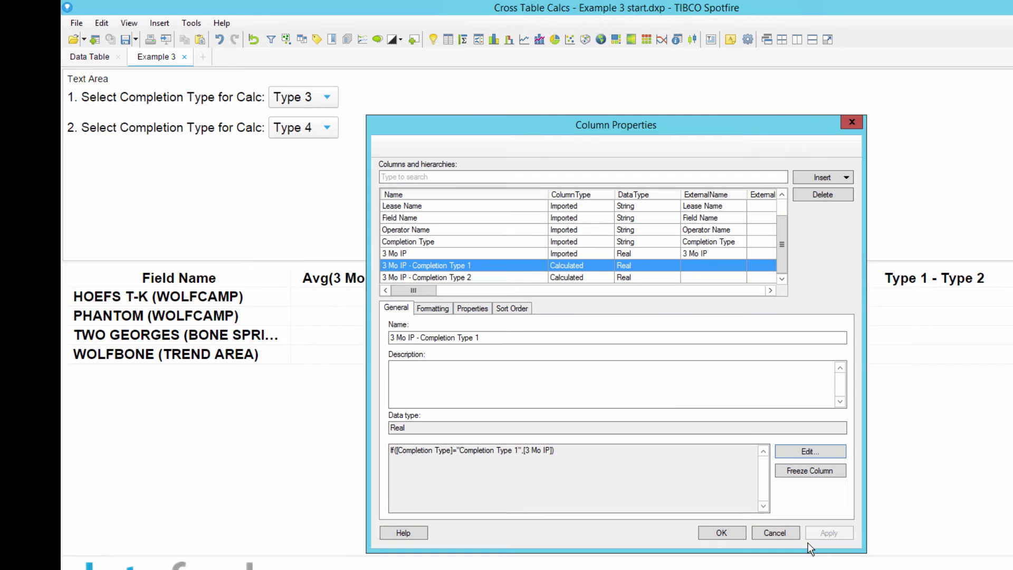
click(483, 341)
text(from DropDown1)
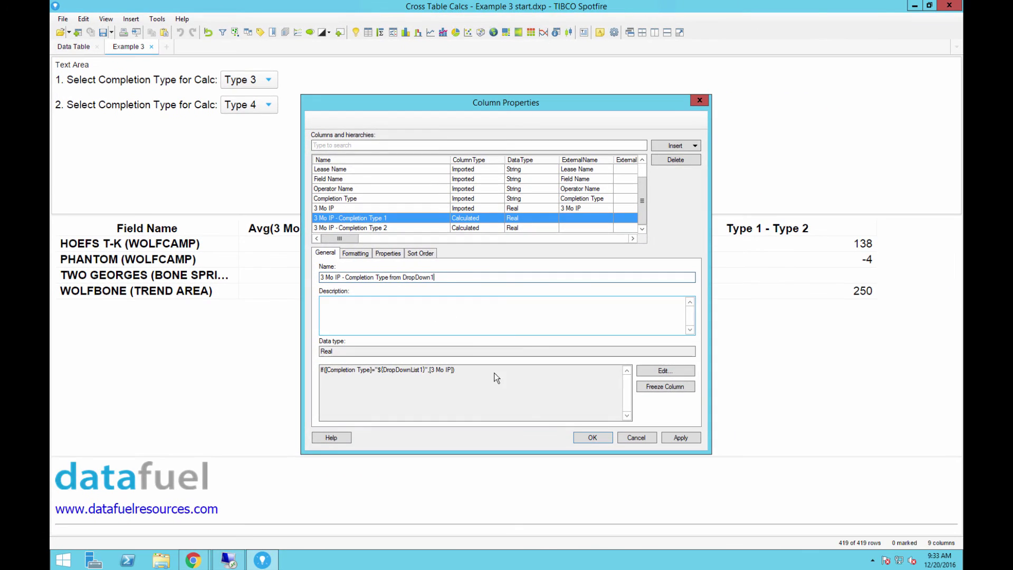
Step: Apply the first column's edits, then select the 3 Mo IP - Completion Type 2 column in Column Properties
click(585, 437)
click(82, 21)
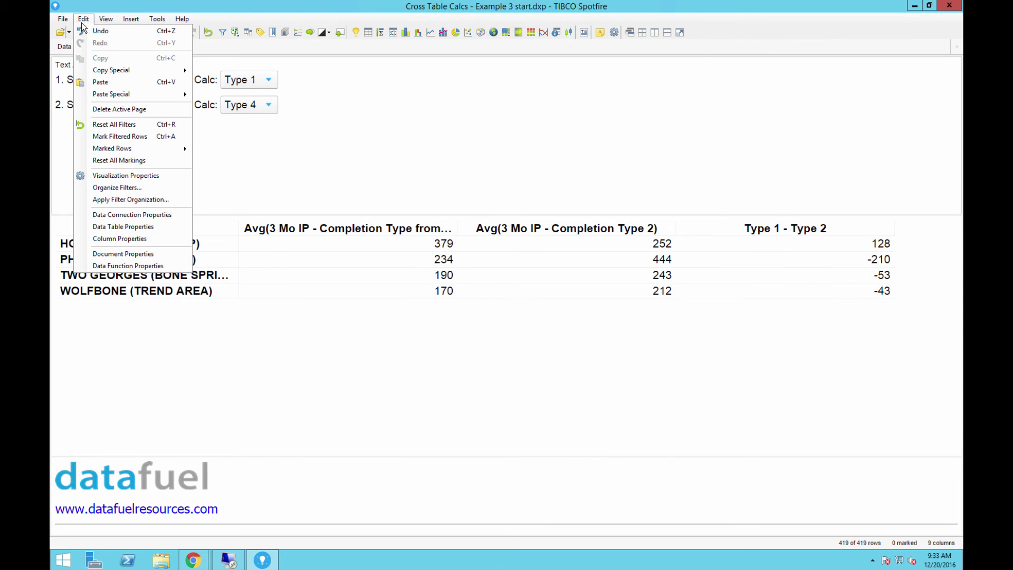
click(158, 238)
scroll(639, 222, down, 1)
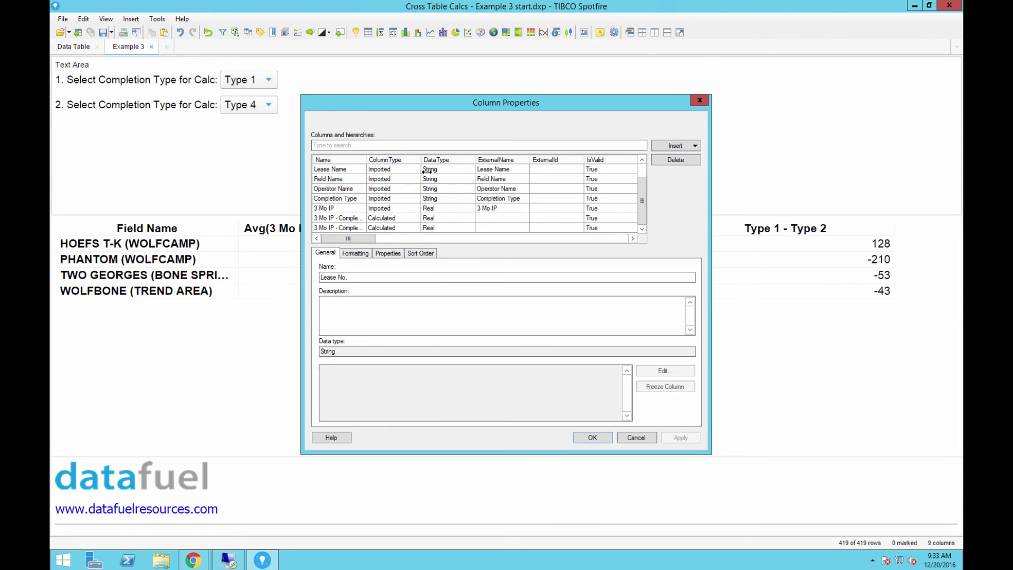
double_click(366, 159)
click(401, 233)
Step: Replace the hard-coded Completion Type 2 literal in its expression with ${DropDownList2}
click(665, 370)
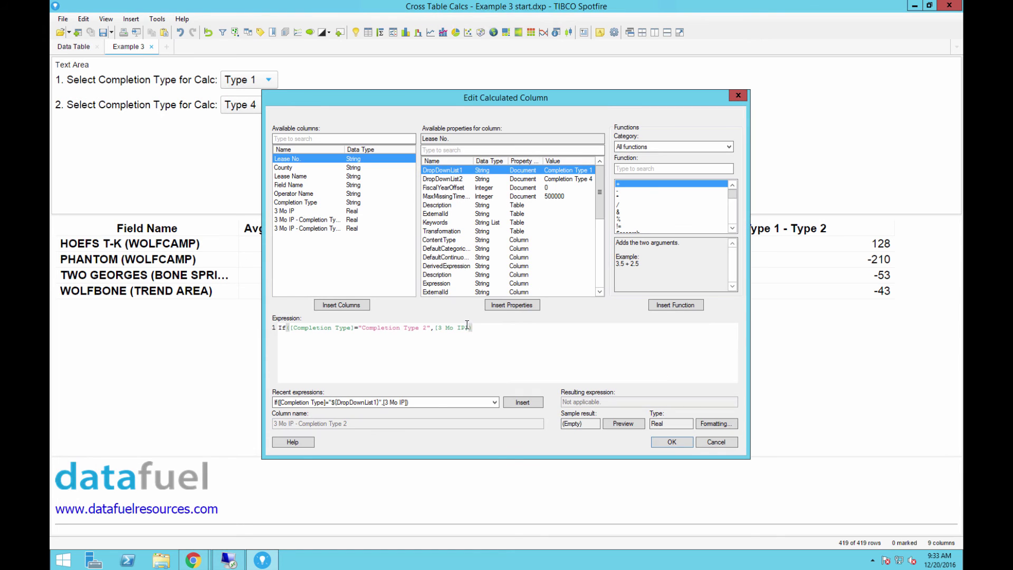
drag(426, 328, 364, 320)
click(455, 179)
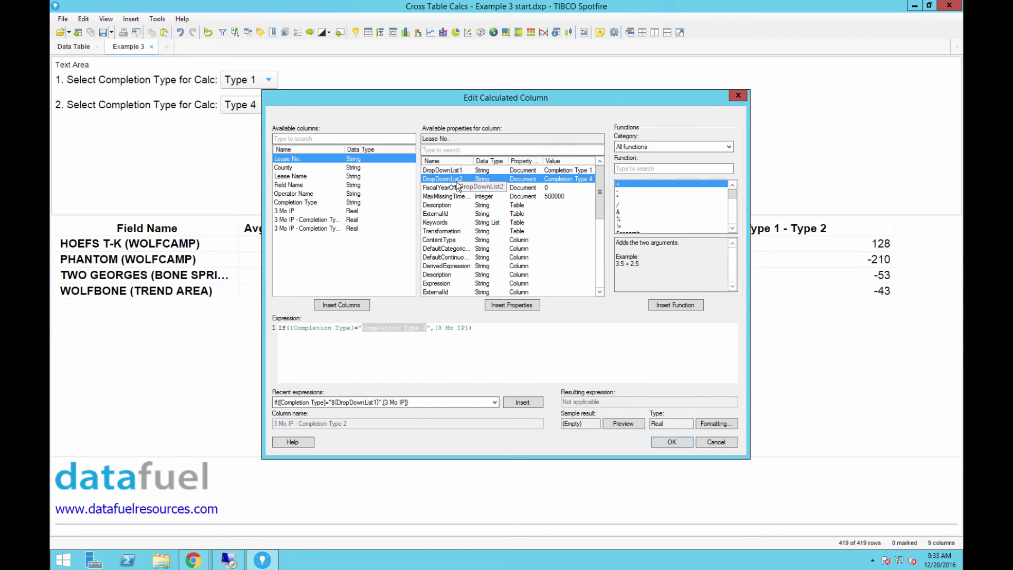
click(496, 308)
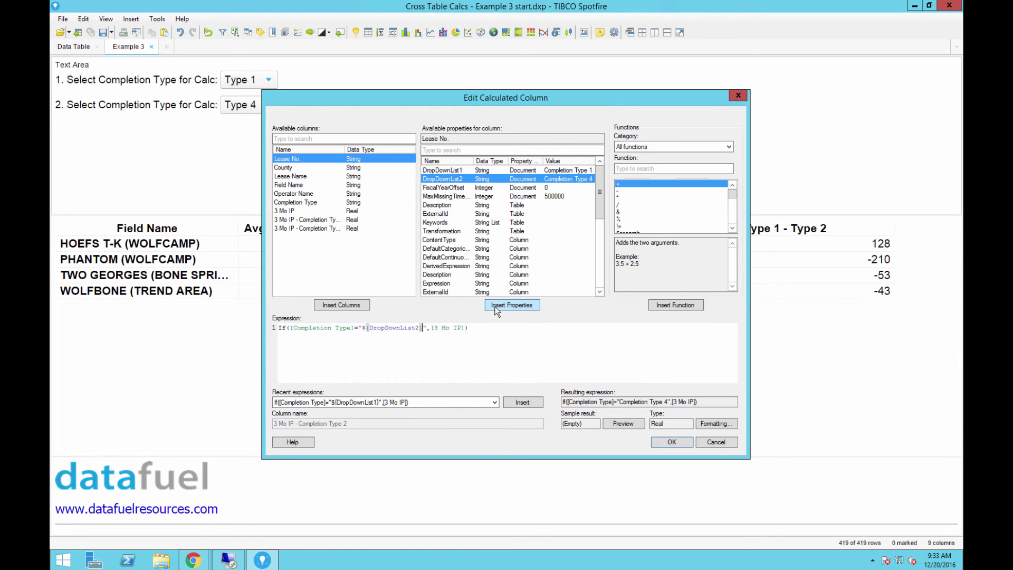
click(657, 443)
Step: Rename the column to '3 Mo IP - Completion Type from DropDown2' and save the changes
click(388, 278)
text(from DropDown2)
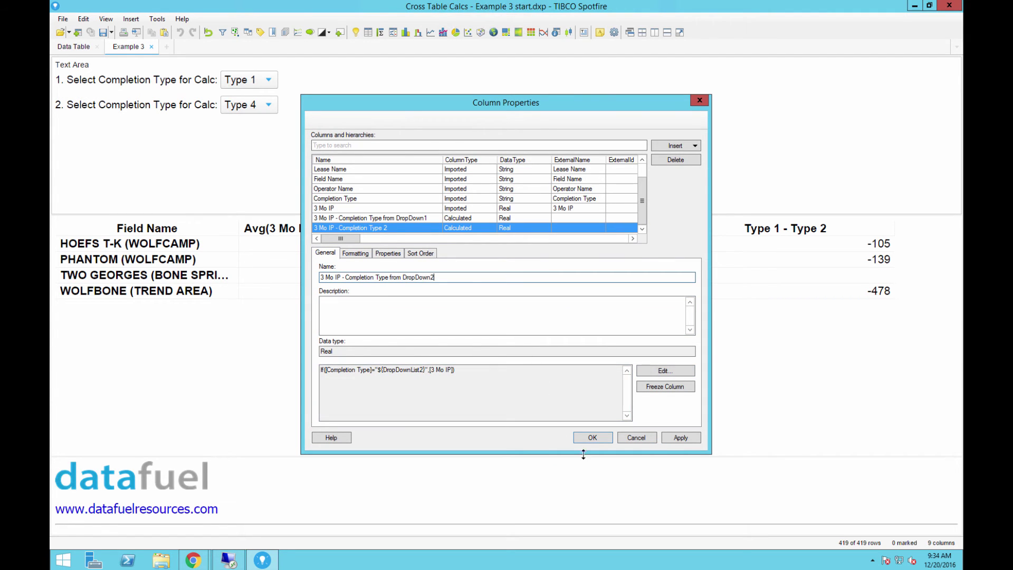
click(597, 441)
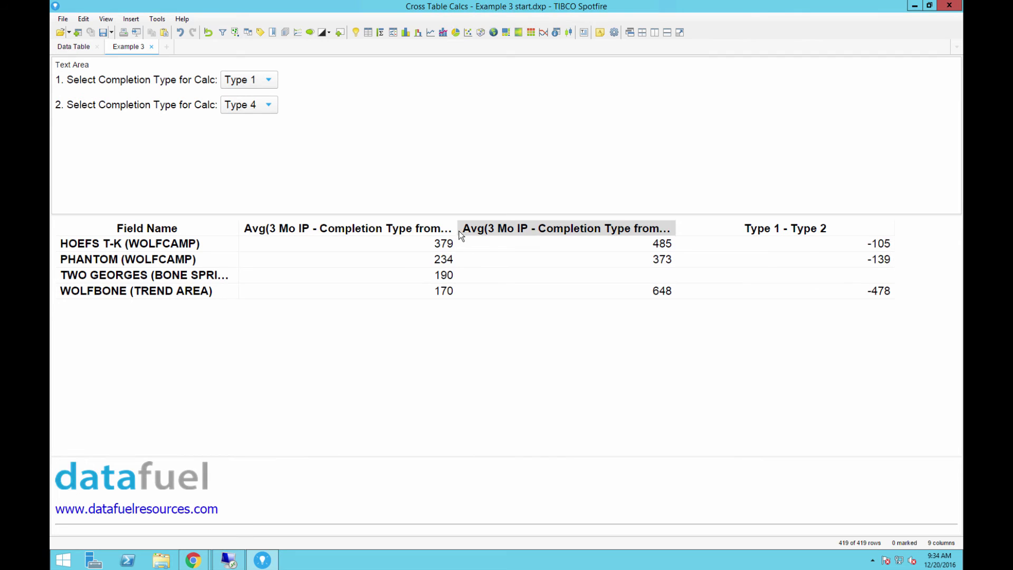
Step: Widen the two averaged columns of the cross table
drag(457, 232, 558, 228)
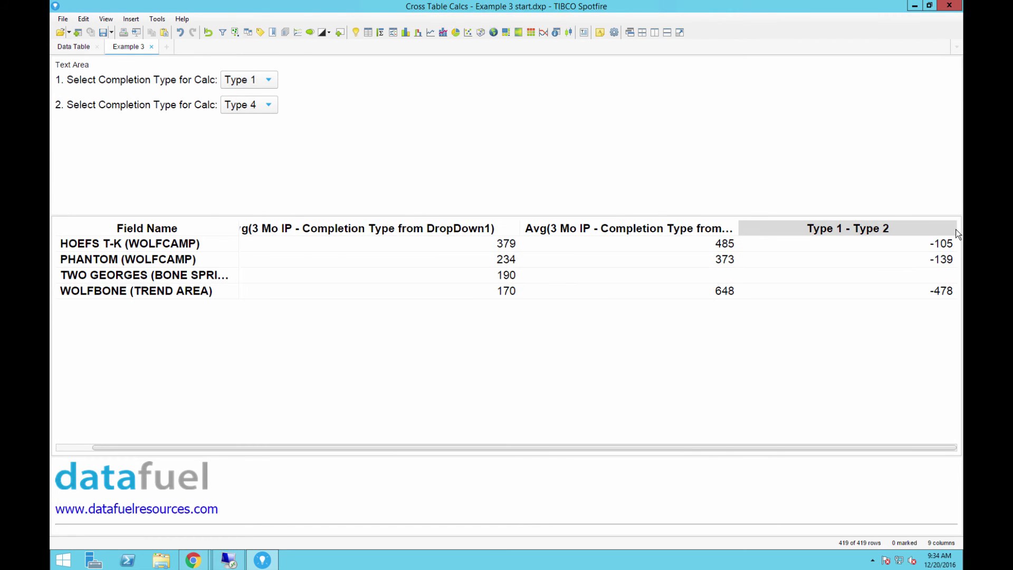
drag(952, 228, 840, 229)
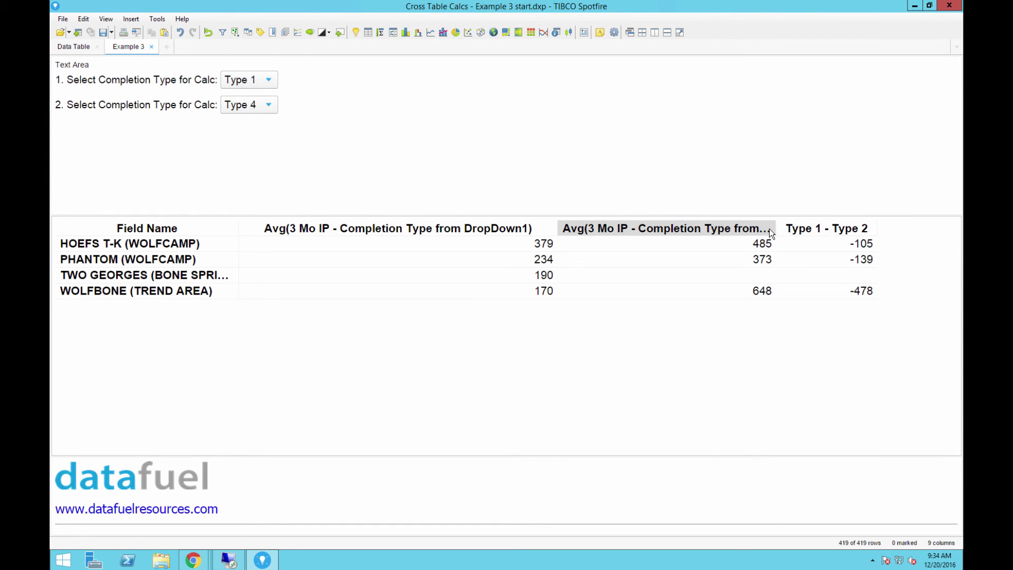
drag(775, 225, 816, 226)
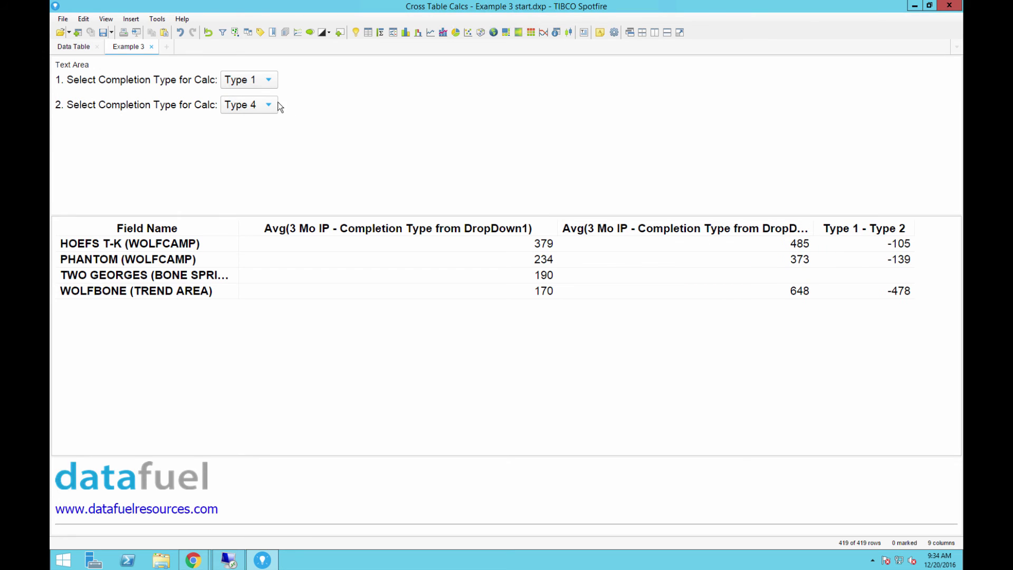
Step: Cycle the second drop-down through Type 3 and Type 1 to Type 2, and set the first to Type 4
click(252, 105)
click(254, 154)
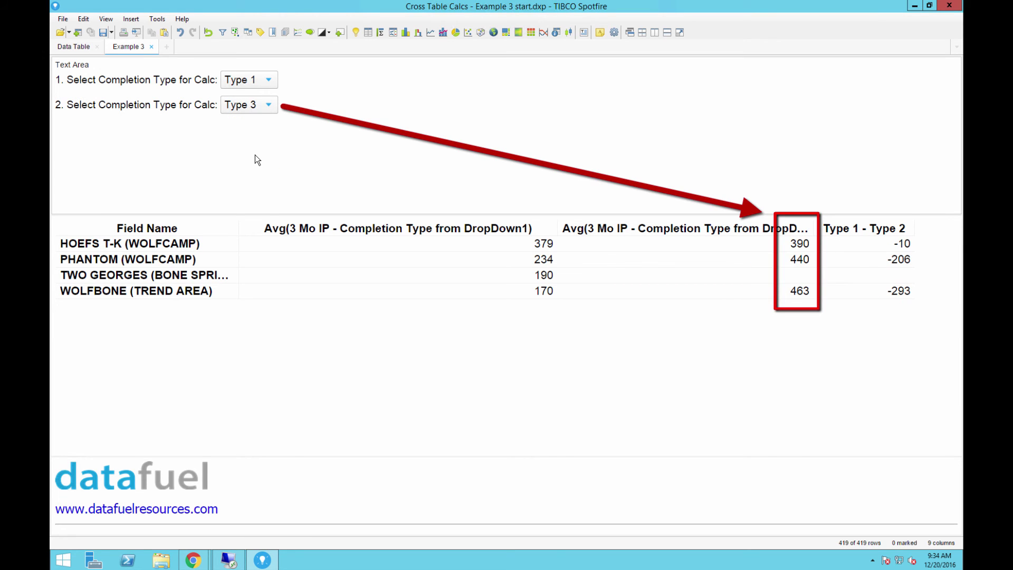
click(254, 109)
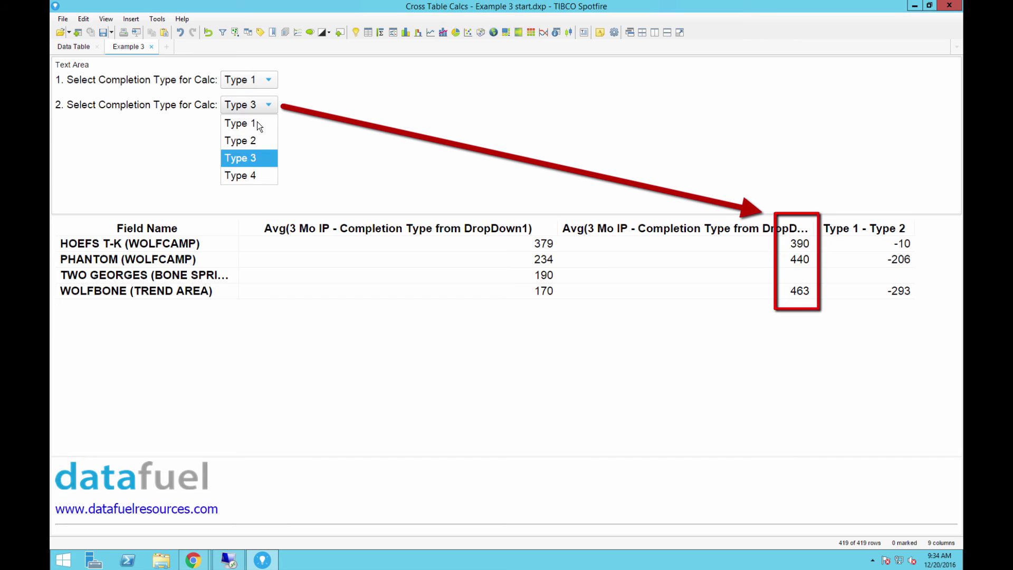
click(258, 123)
click(255, 110)
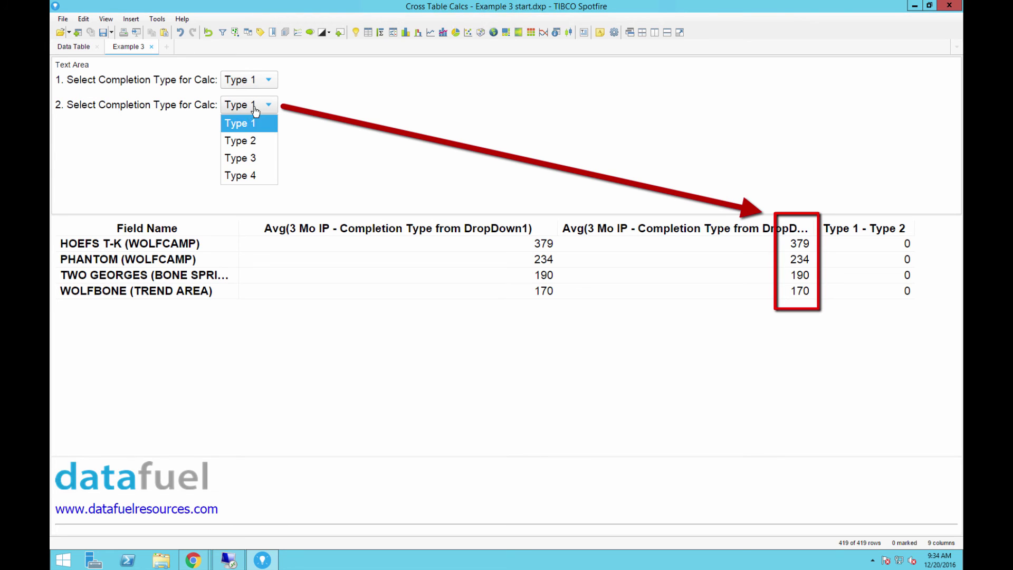
click(253, 141)
click(264, 80)
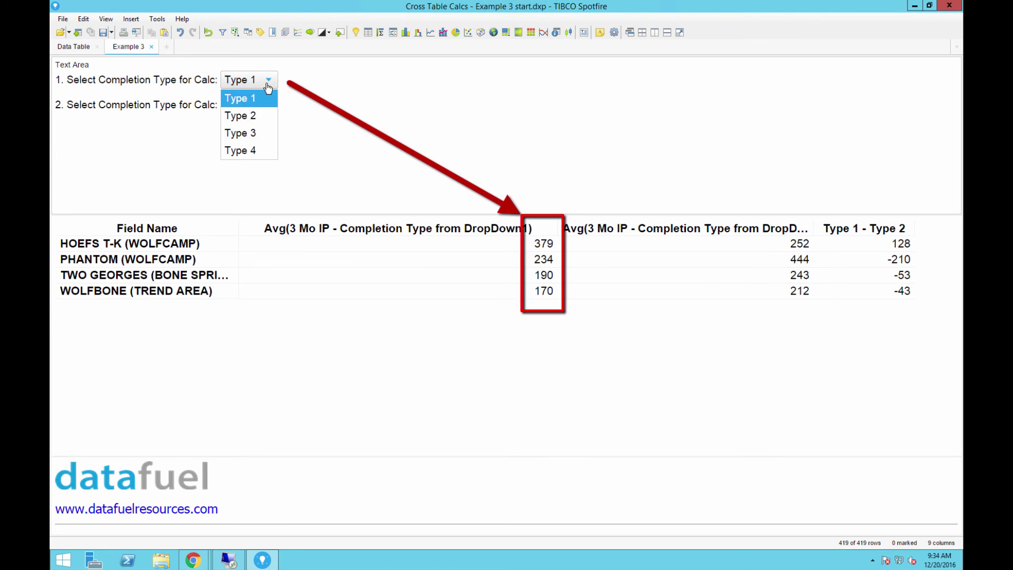
click(267, 151)
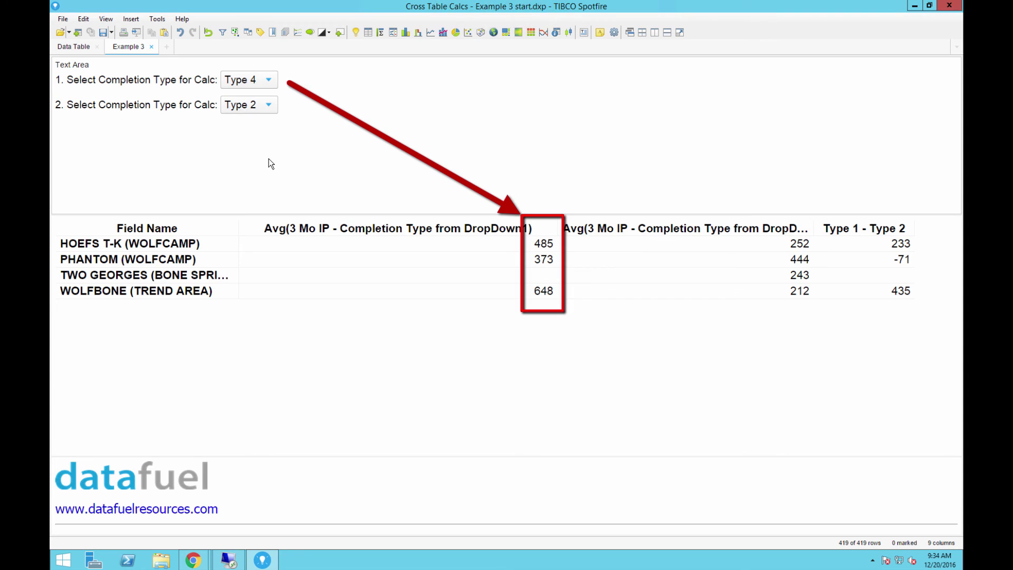